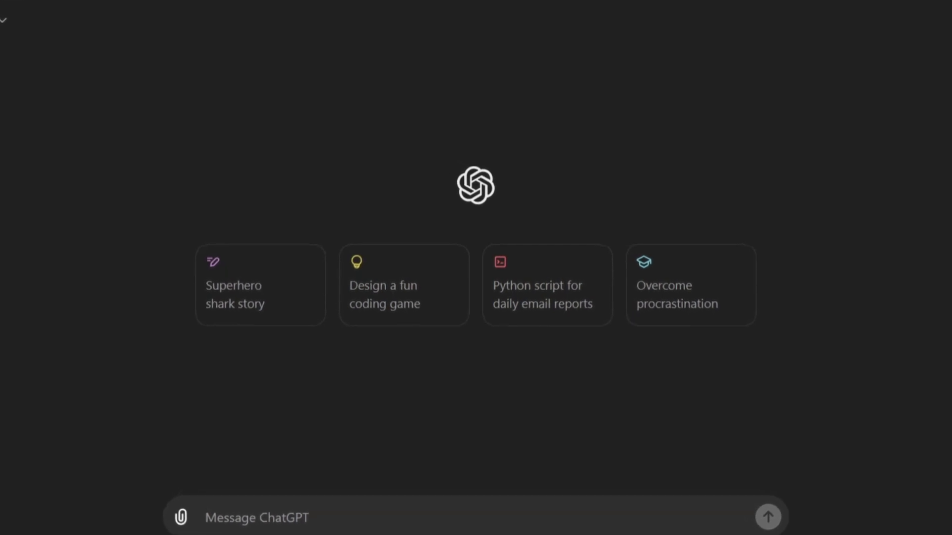
# Ask ChatGPT for a scene and original script for a 15-second Pixar-style farm-boy adventure trailer.
pyautogui.write('create a scene ')
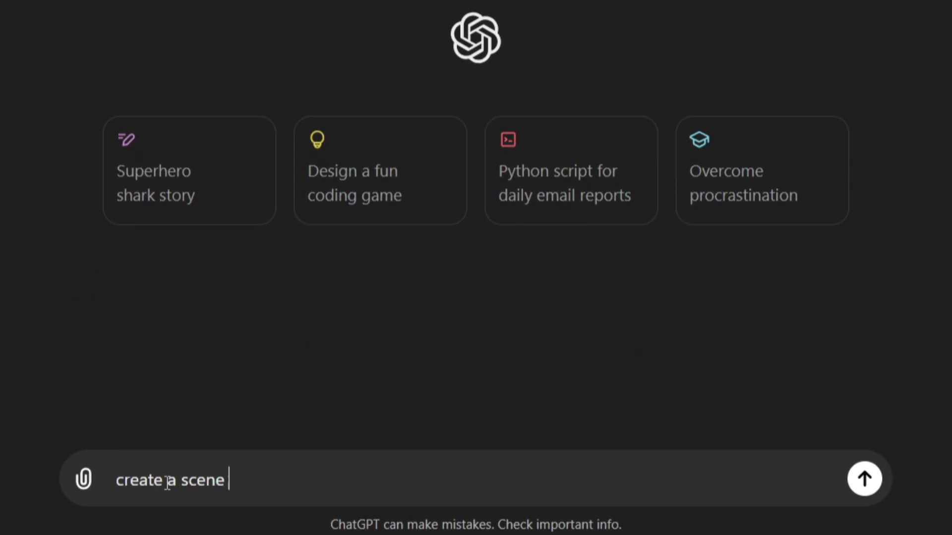
pyautogui.write('and a non existent script for a captivating 15 seconds animated trailer in the s')
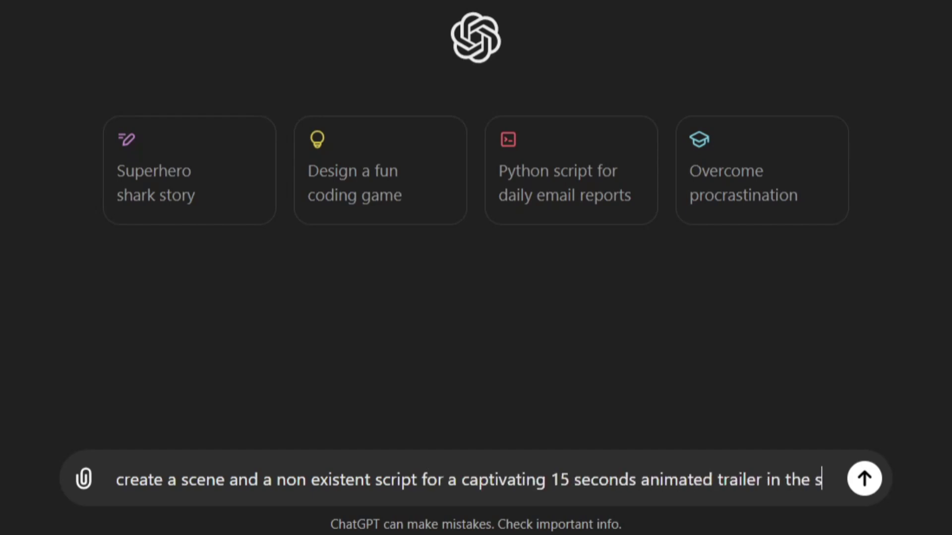
pyautogui.write('tyle of Disney ')
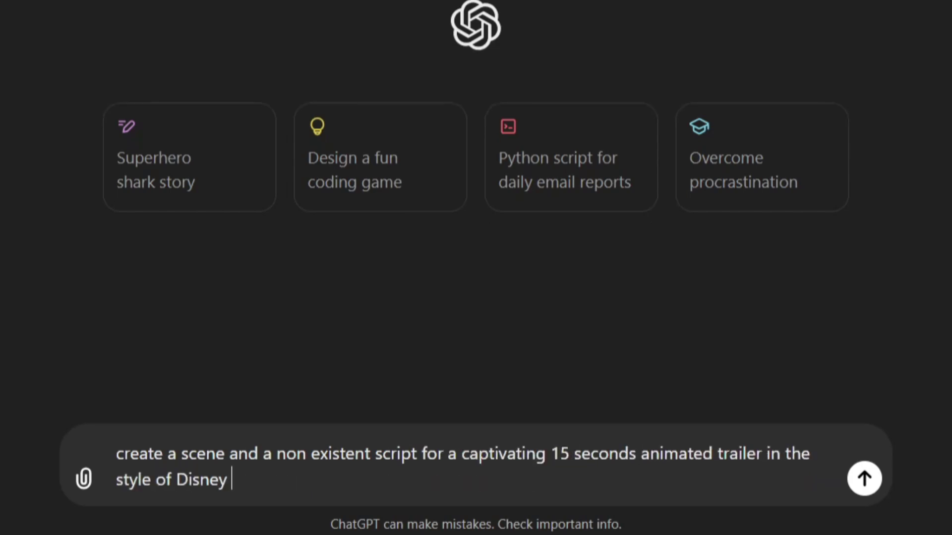
pyautogui.write('Pixar. the story should ')
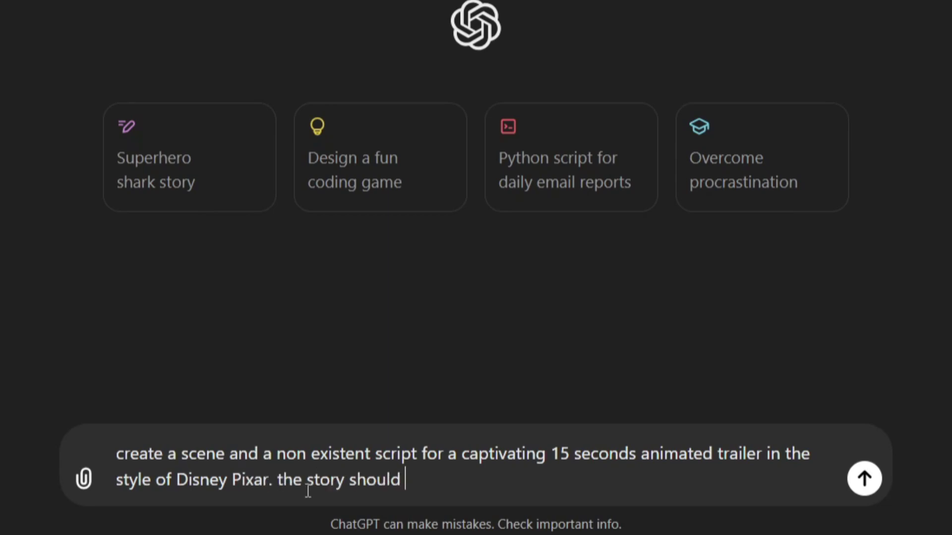
pyautogui.write('be about a boy going for a adventour')
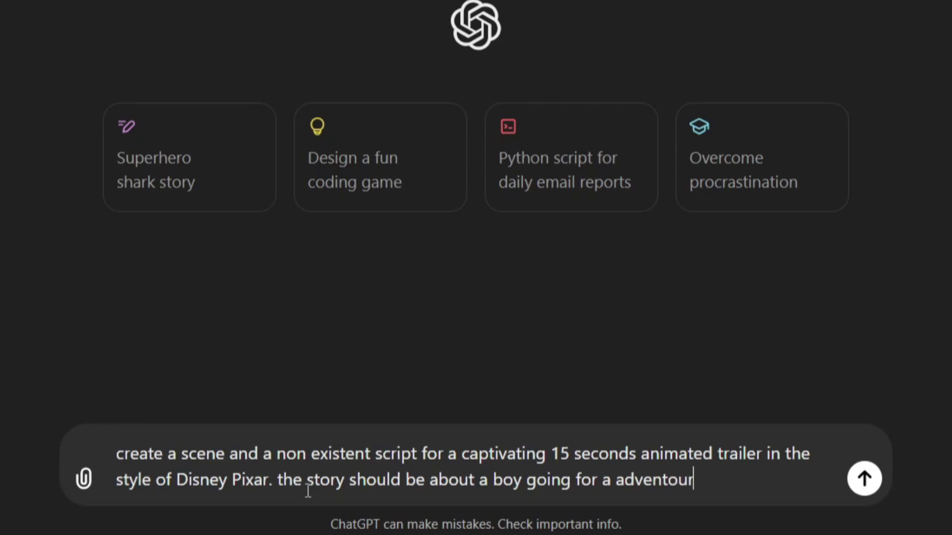
pyautogui.write('ous journey in a farm.')
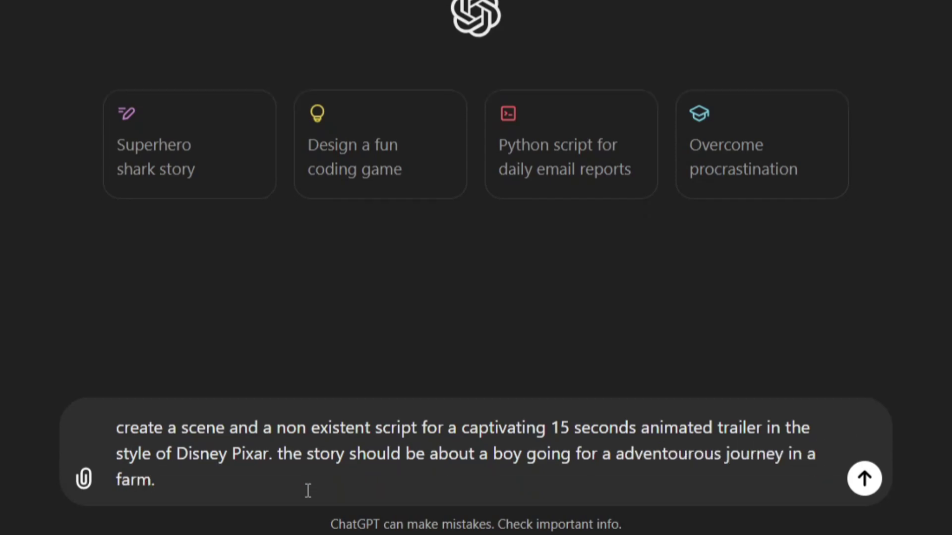
pyautogui.press('Return')
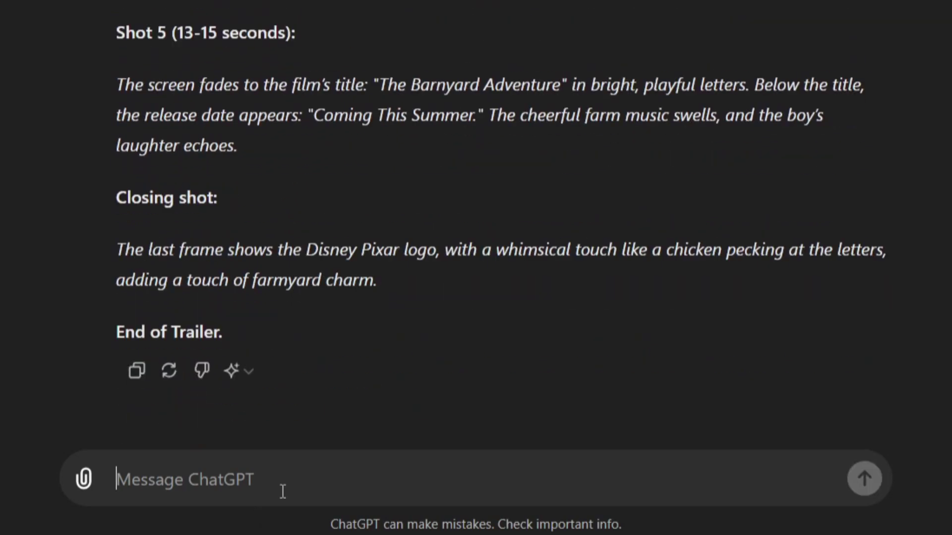
pyautogui.scroll(12, 641, 320)
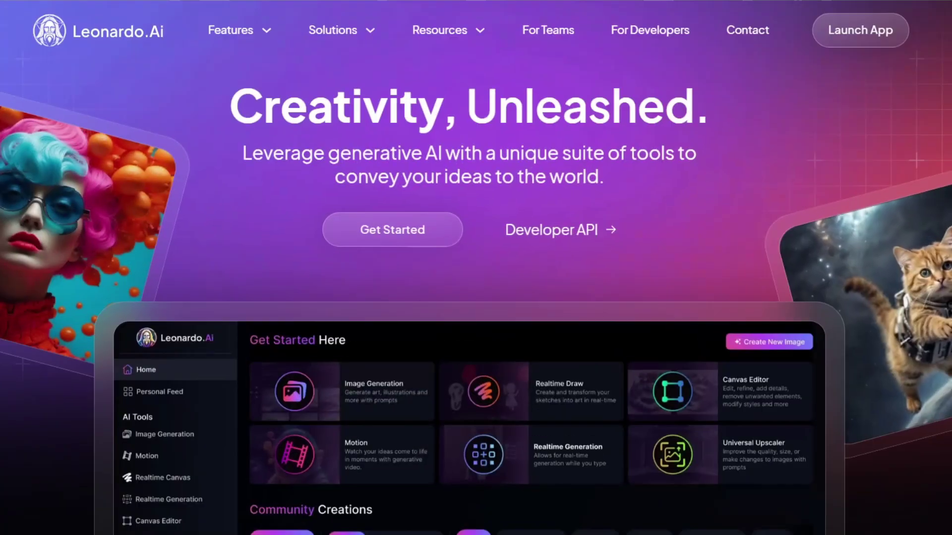
# Browse Leonardo.Ai's community creations, then open the Image Generation tool from Get Started Here.
pyautogui.scroll(-5, 476, 268)
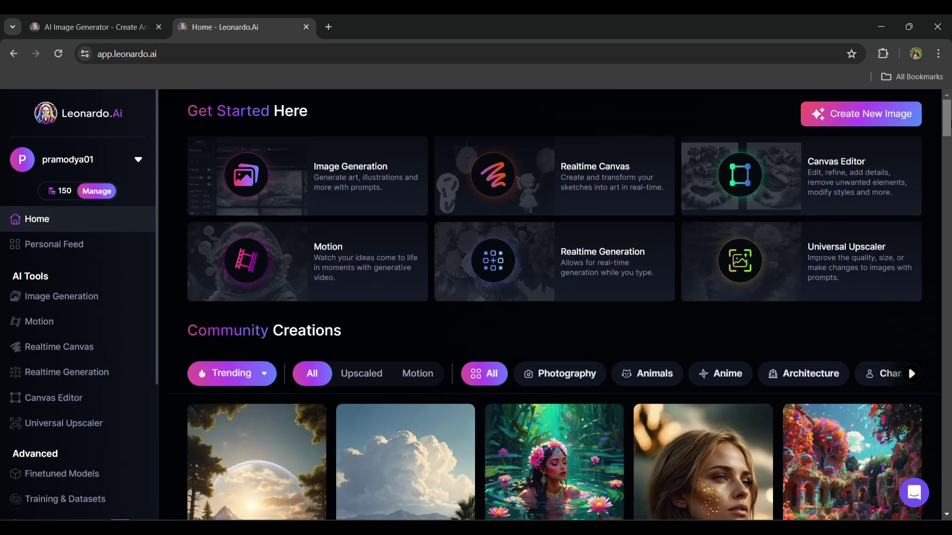
pyautogui.scroll(-10, 565, 305)
pyautogui.scroll(-12, 555, 305)
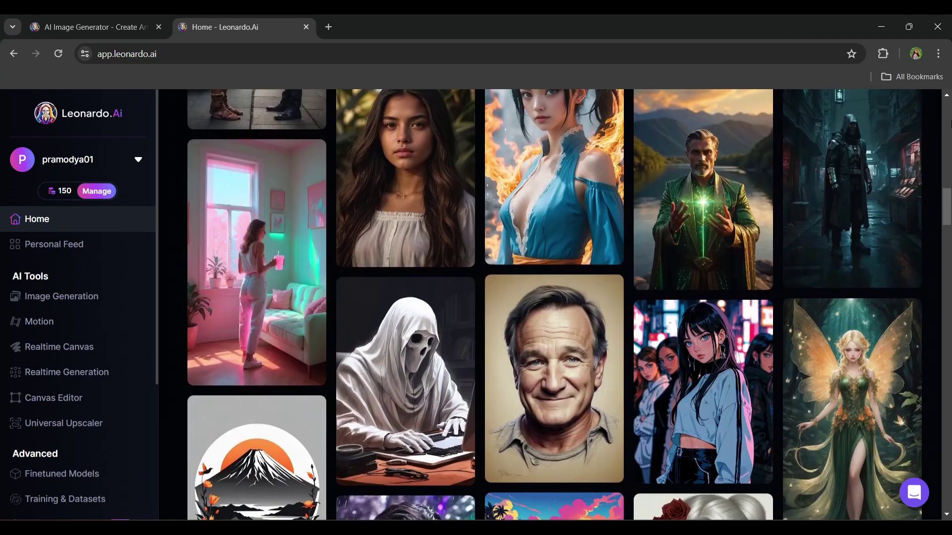
pyautogui.scroll(-5, 554, 305)
pyautogui.scroll(20, 555, 305)
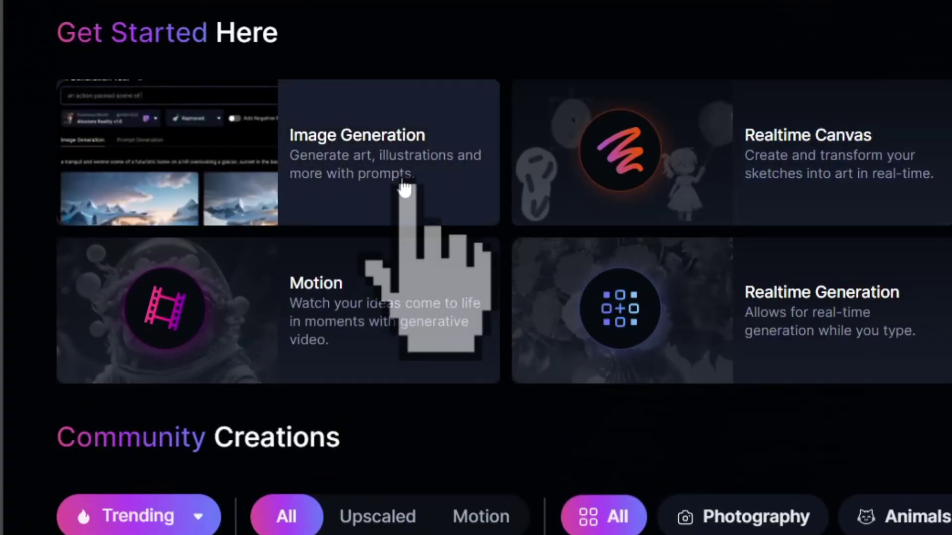
pyautogui.click(403, 184)
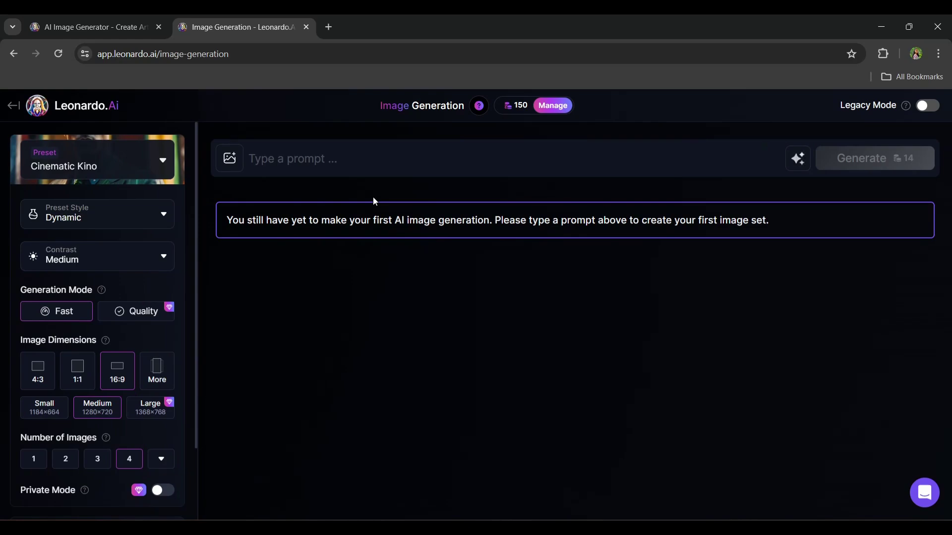
# Select AlbedoBase XL as the model, leaving Negative Prompt and Transparency switched off.
pyautogui.scroll(-6, 301, 415)
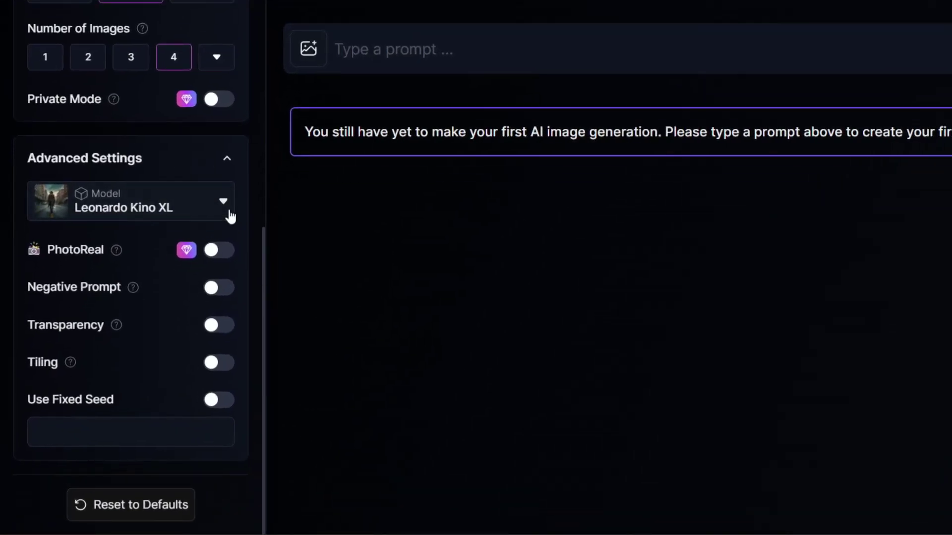
pyautogui.click(229, 212)
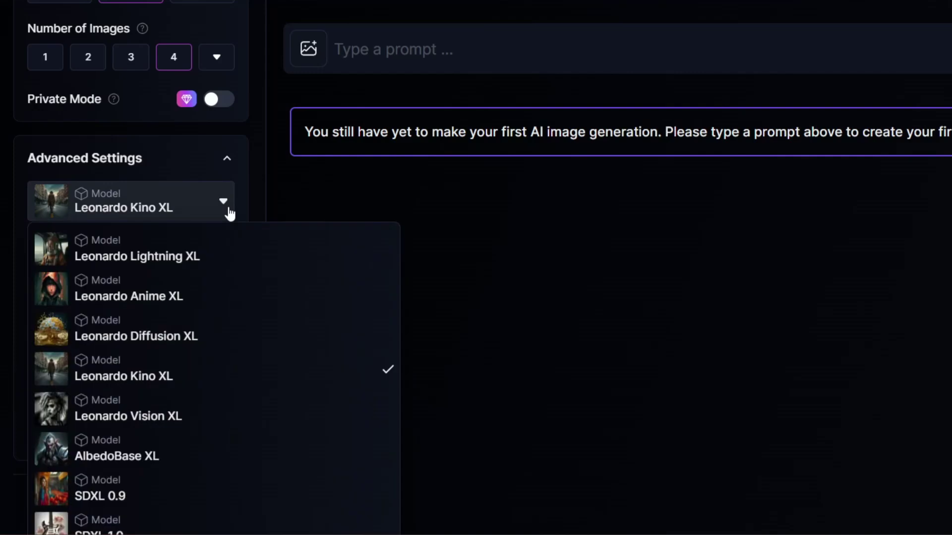
pyautogui.click(222, 452)
pyautogui.click(220, 289)
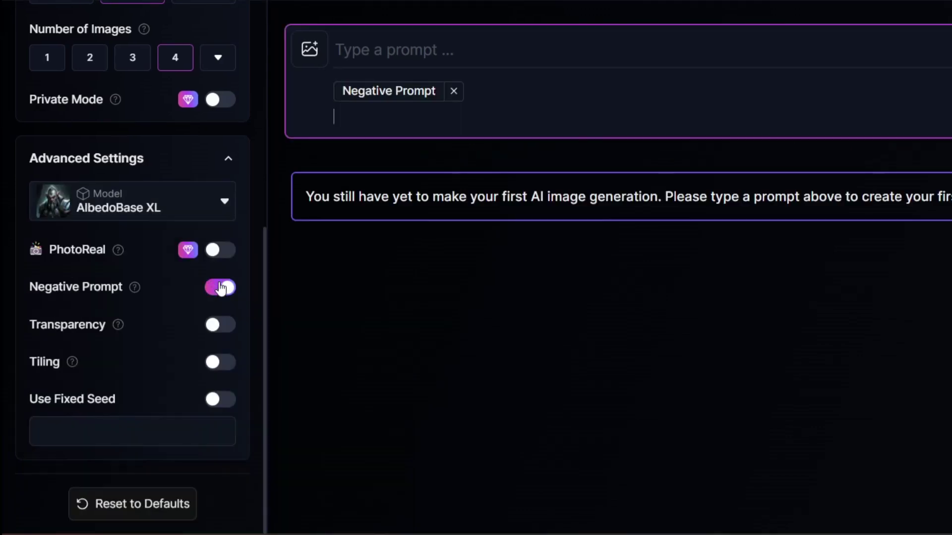
pyautogui.click(220, 288)
pyautogui.click(221, 328)
pyautogui.click(222, 329)
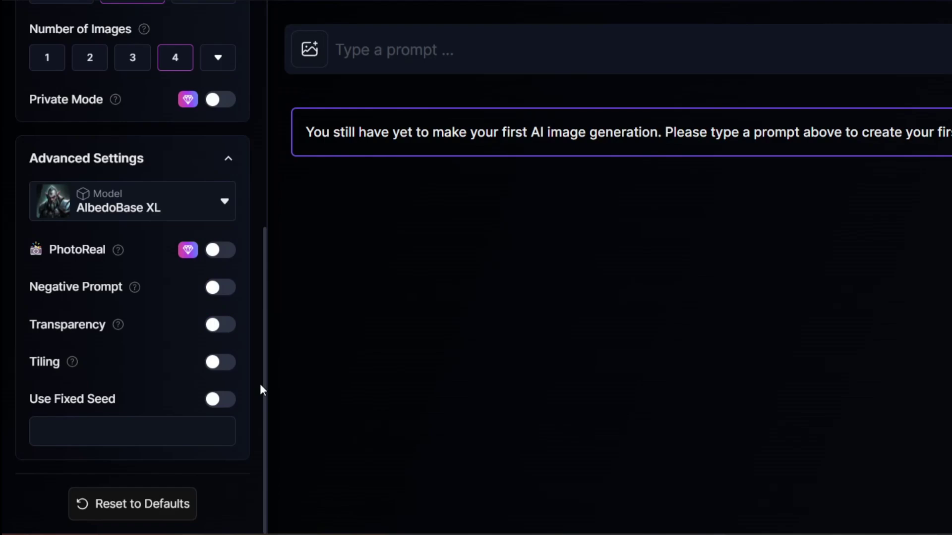
pyautogui.scroll(5, 259, 389)
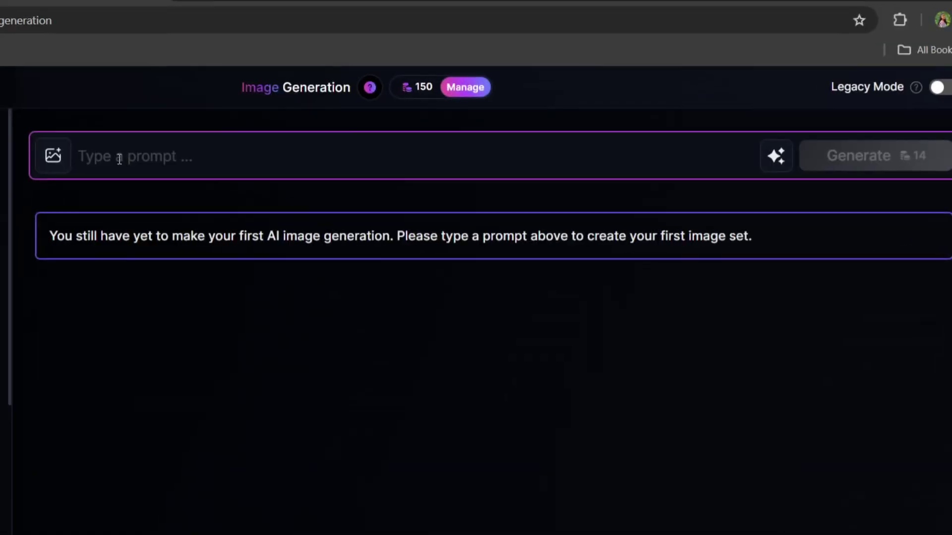
# Generate images from the prompt 'young boy walking througha farm using disney pixar film style'.
pyautogui.write('young boy w')
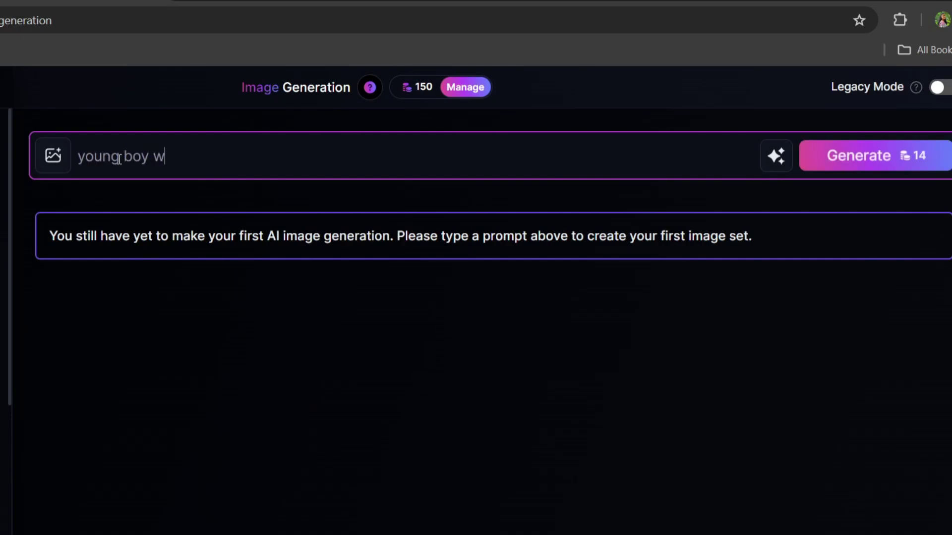
pyautogui.write('alking througha farm using disney')
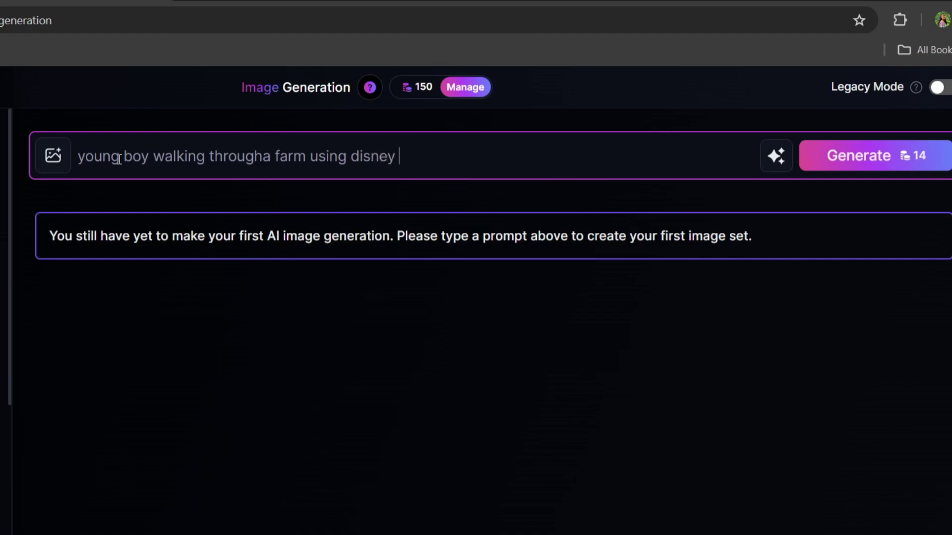
pyautogui.write(' pixar film style')
pyautogui.scroll(-5, 1, 216)
pyautogui.scroll(5, 0, 216)
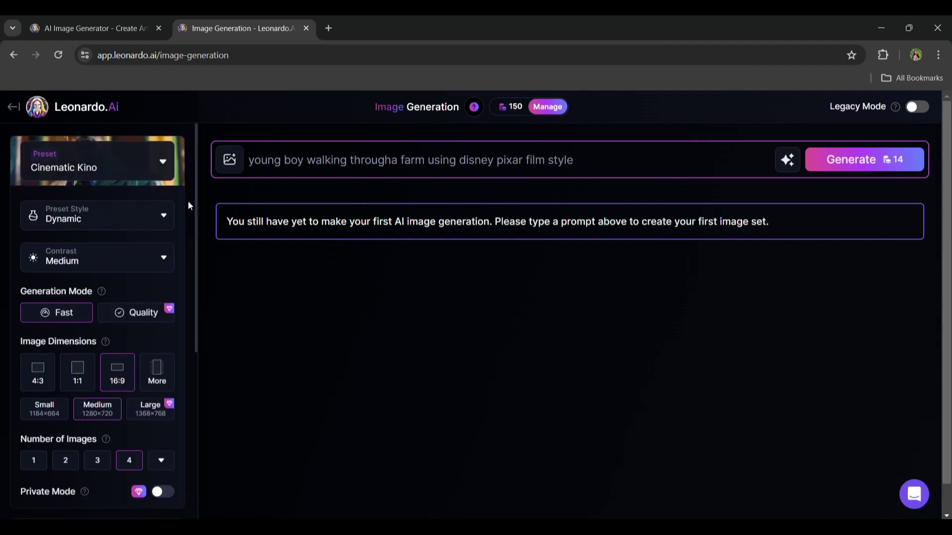
pyautogui.click(863, 167)
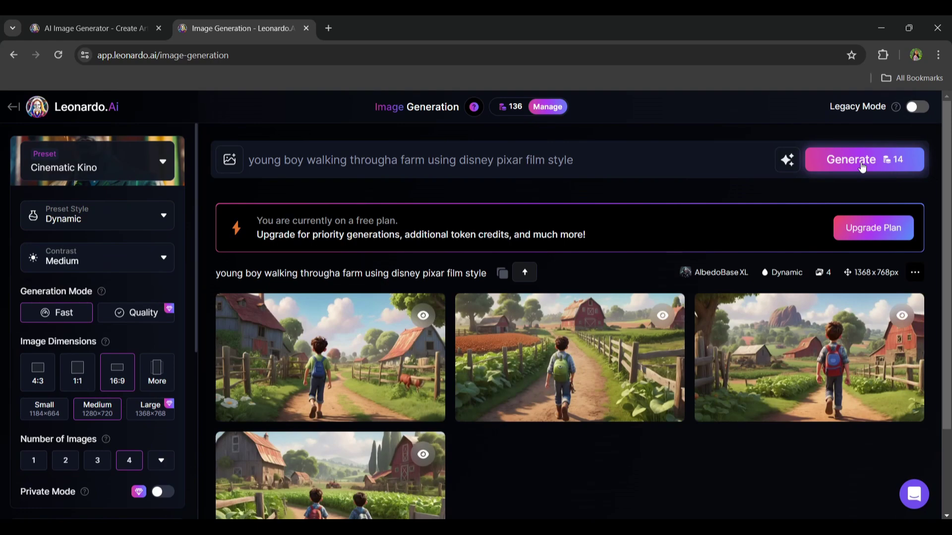
pyautogui.scroll(-2, 862, 167)
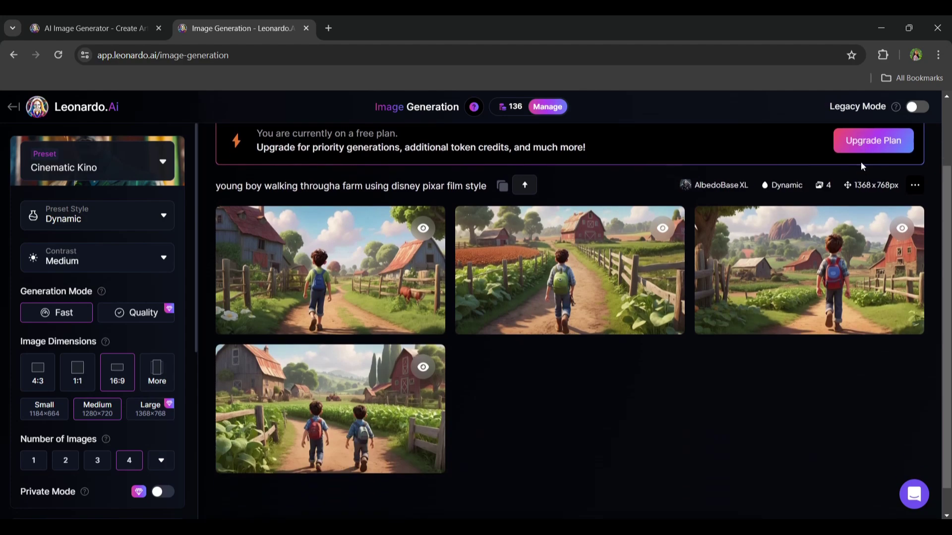
pyautogui.click(285, 272)
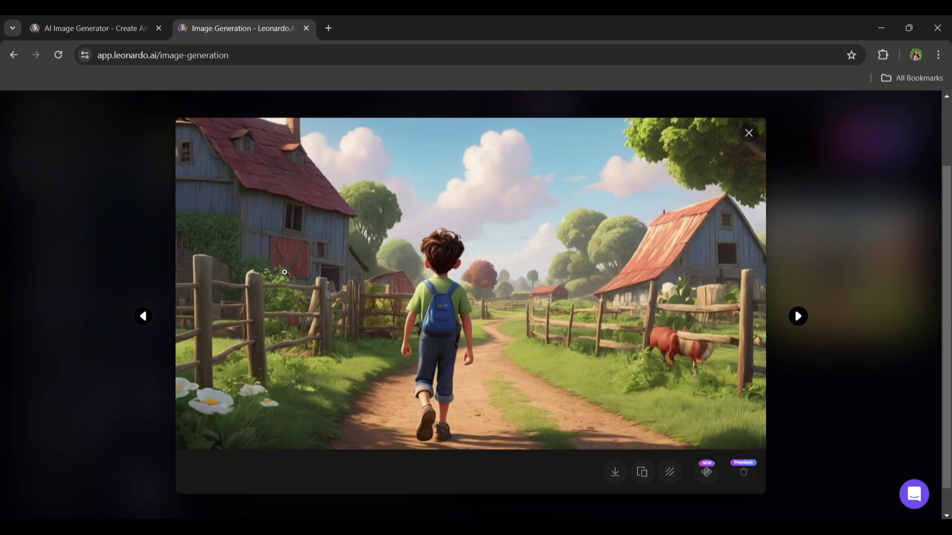
pyautogui.click(159, 336)
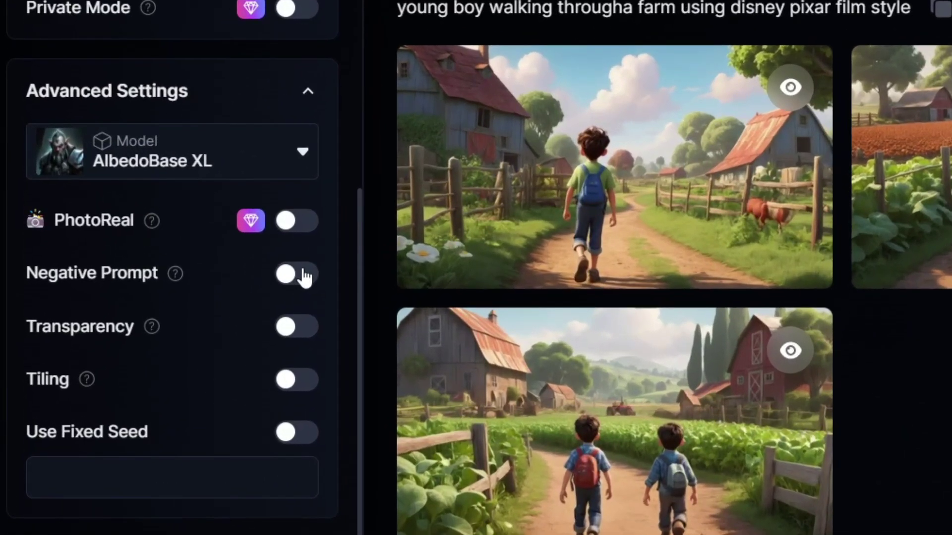
# Add the negative prompt 'standing multiple characters' and regenerate the farm-boy images.
pyautogui.click(251, 298)
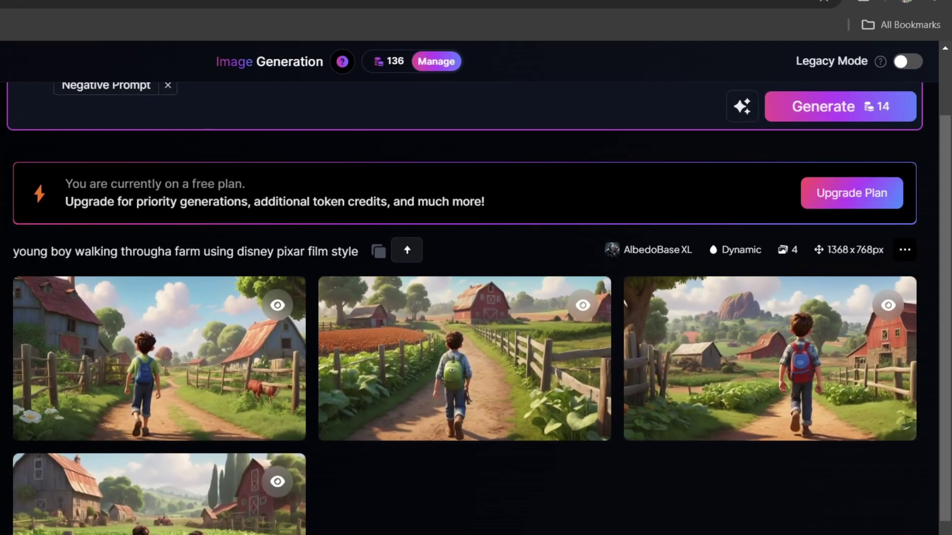
pyautogui.scroll(2, 479, 200)
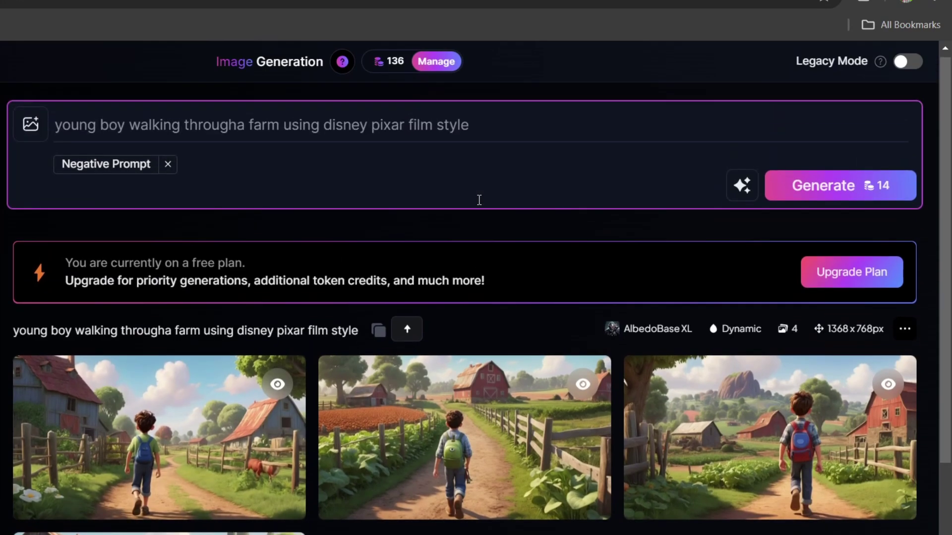
pyautogui.scroll(1, 479, 200)
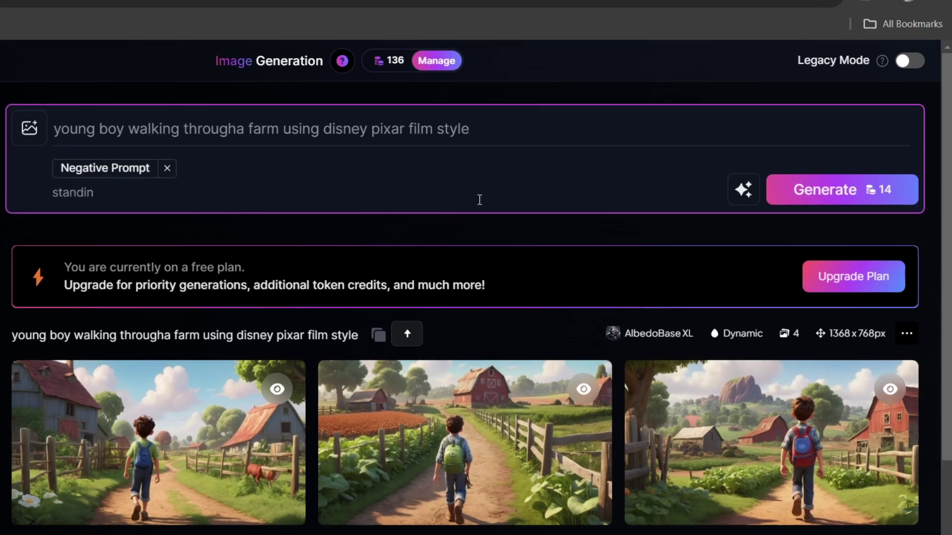
pyautogui.press('Return')
pyautogui.write('mu')
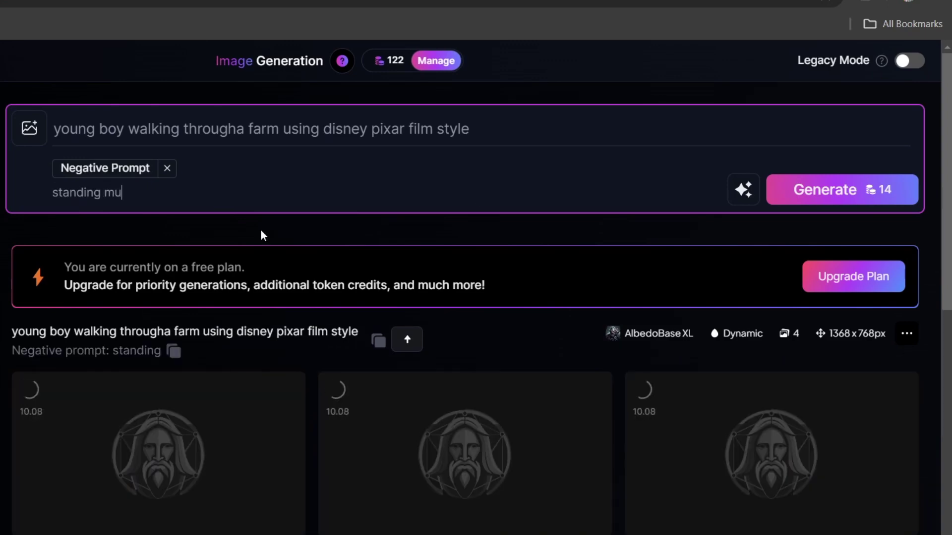
pyautogui.write('ltiple characters')
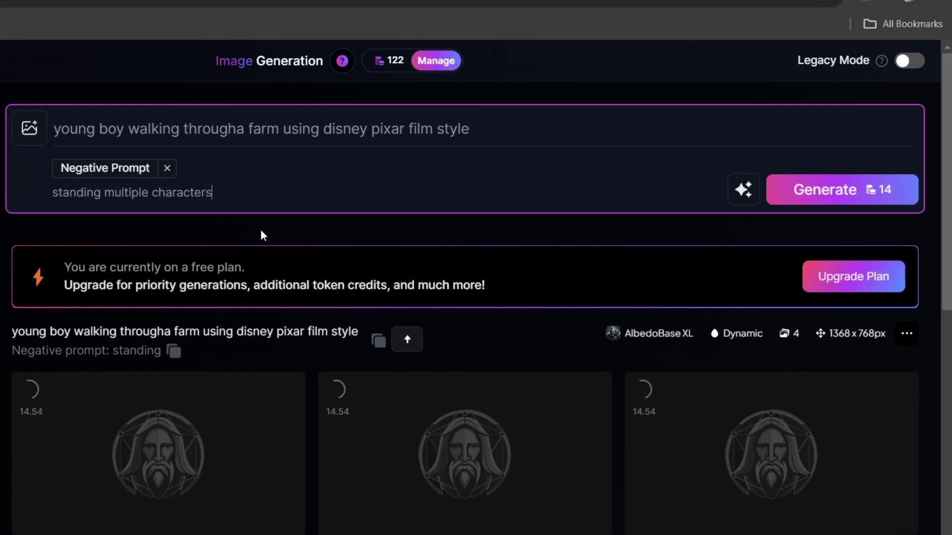
pyautogui.click(825, 197)
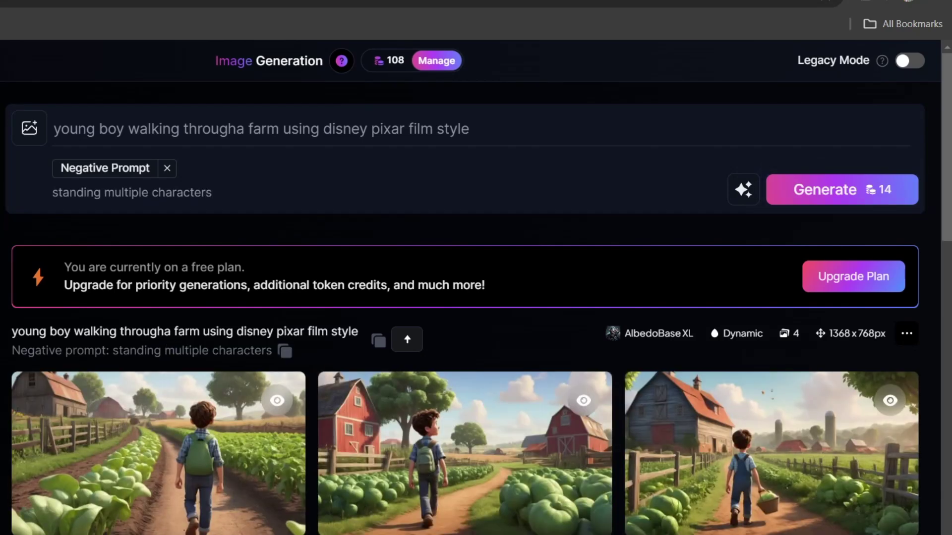
# Open the green-backpack boy image in the viewer and download it.
pyautogui.scroll(-3, 949, 312)
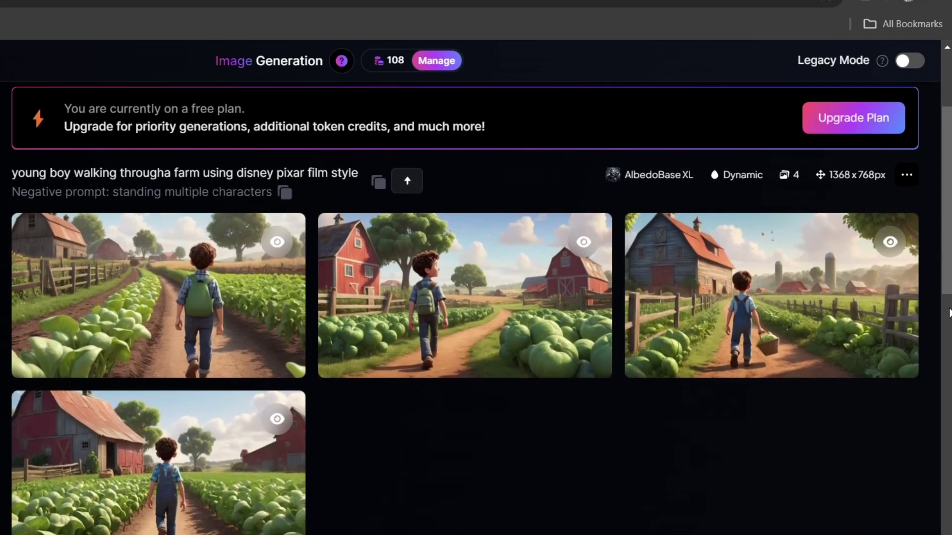
pyautogui.click(426, 293)
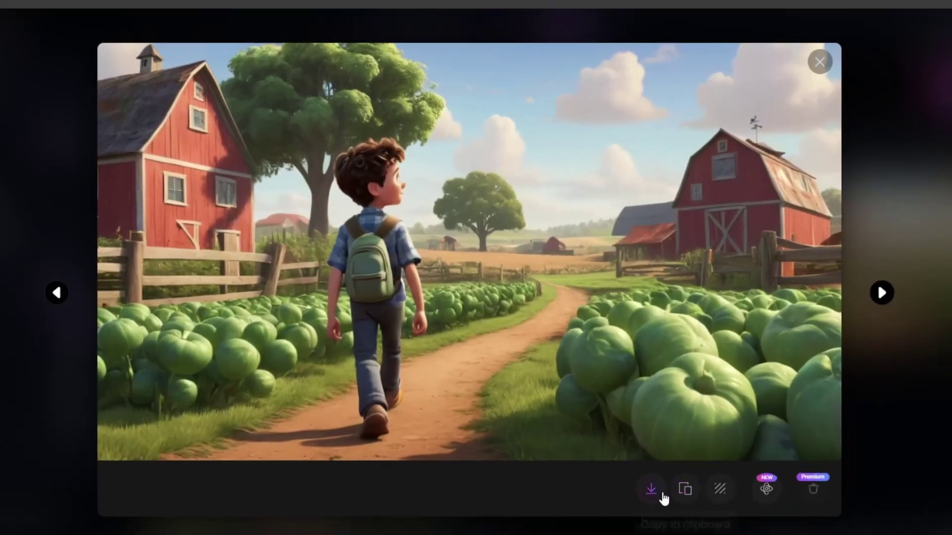
pyautogui.click(658, 494)
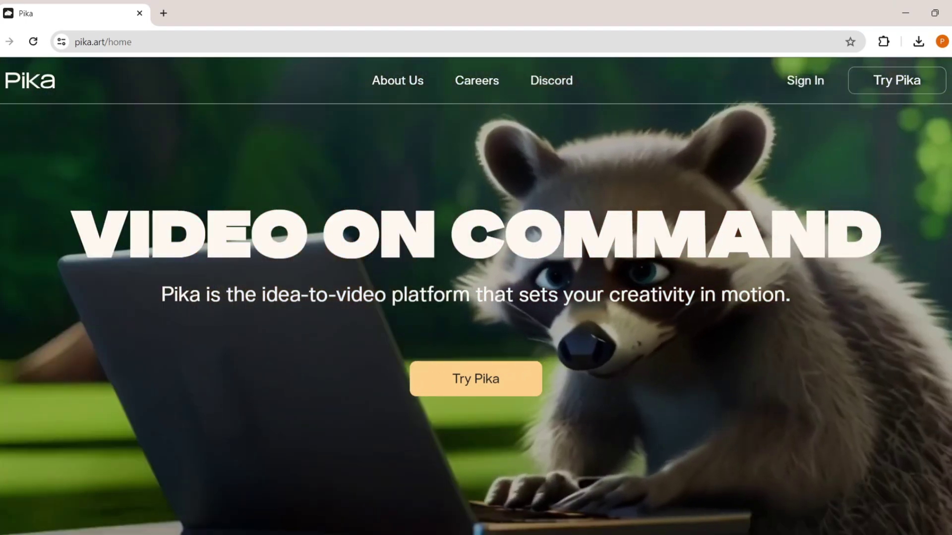
# Sign in to Pika and scroll through the Explore gallery, returning to the top.
pyautogui.click(803, 83)
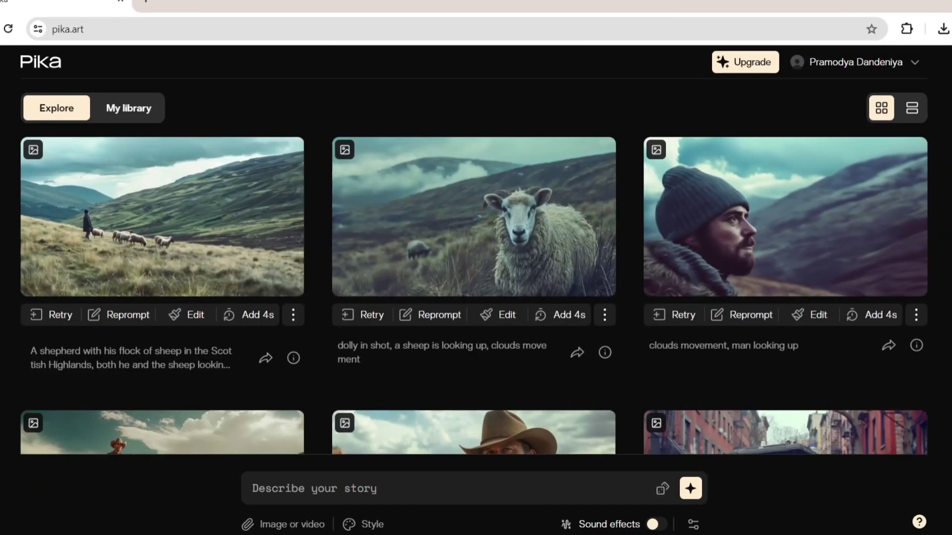
pyautogui.scroll(-10, 476, 268)
pyautogui.scroll(-14, 476, 268)
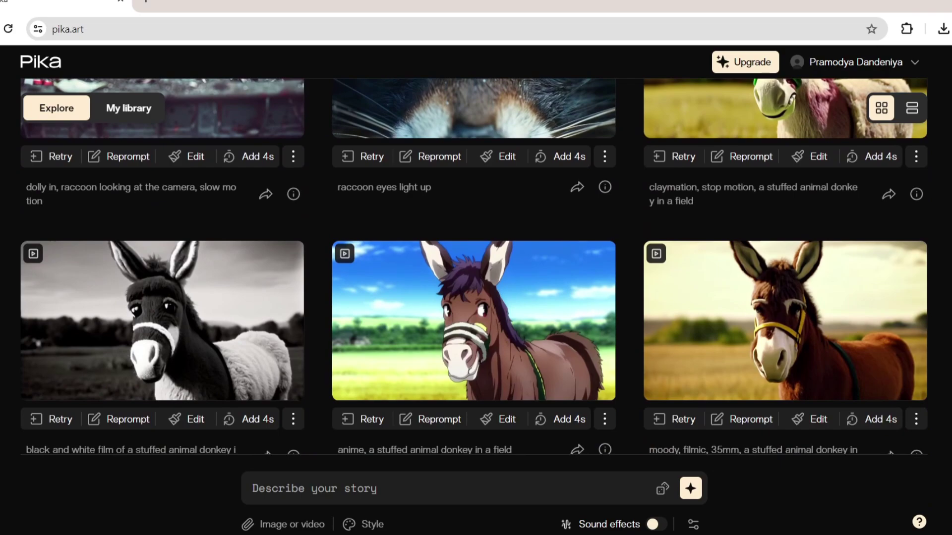
pyautogui.scroll(-15, 476, 268)
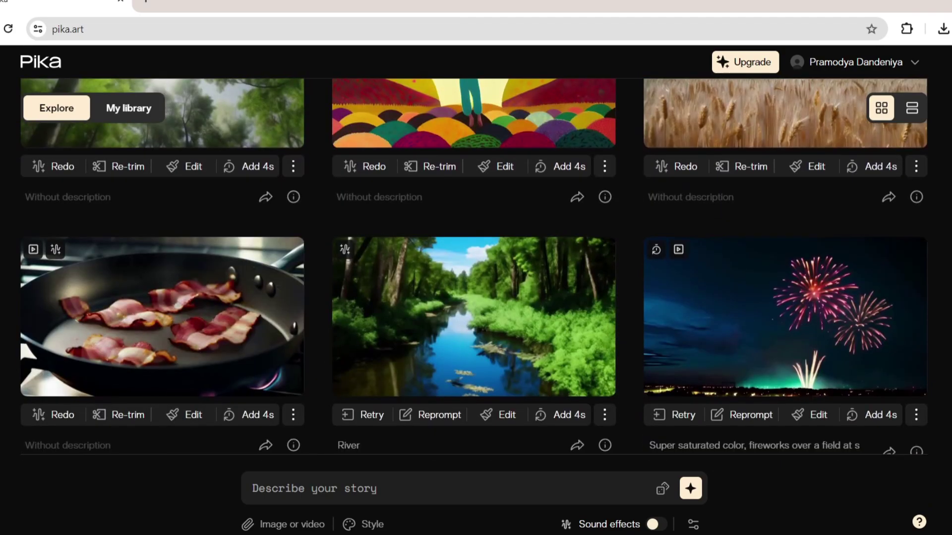
pyautogui.scroll(-5, 476, 268)
pyautogui.scroll(20, 476, 268)
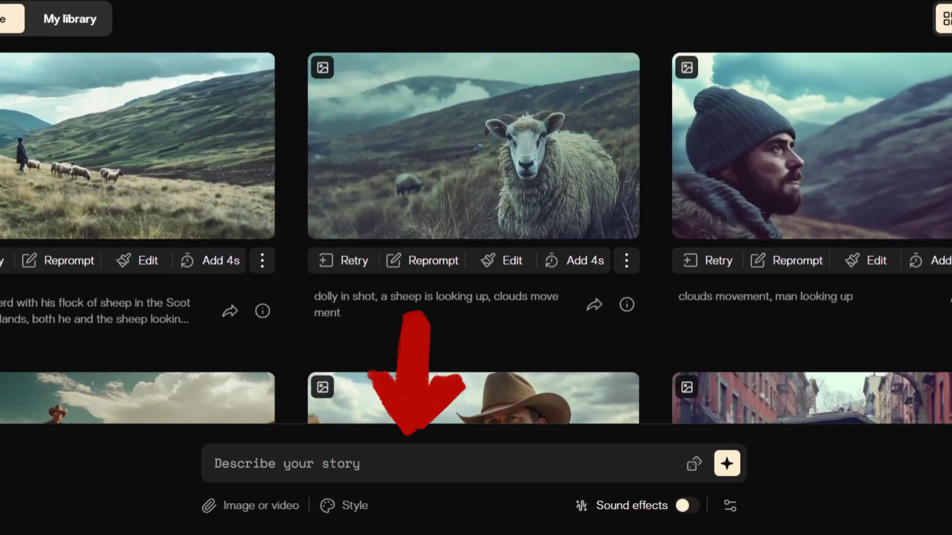
# Attach the boy close-up image file to the Pika prompt.
pyautogui.click(274, 515)
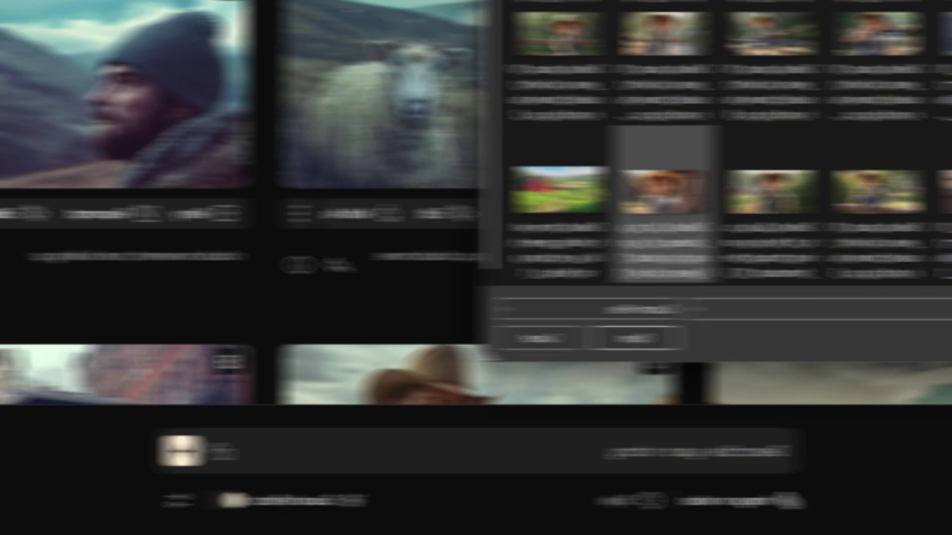
pyautogui.click(306, 243)
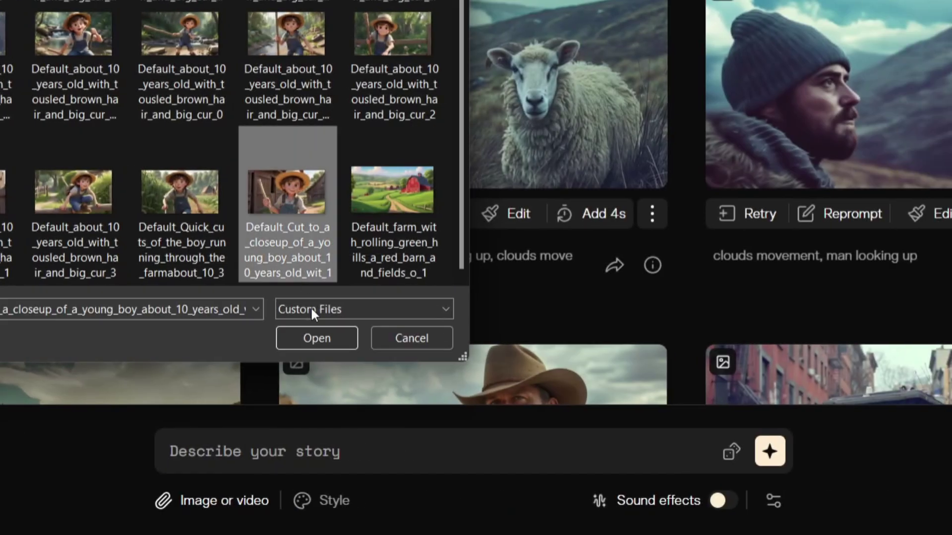
pyautogui.click(317, 337)
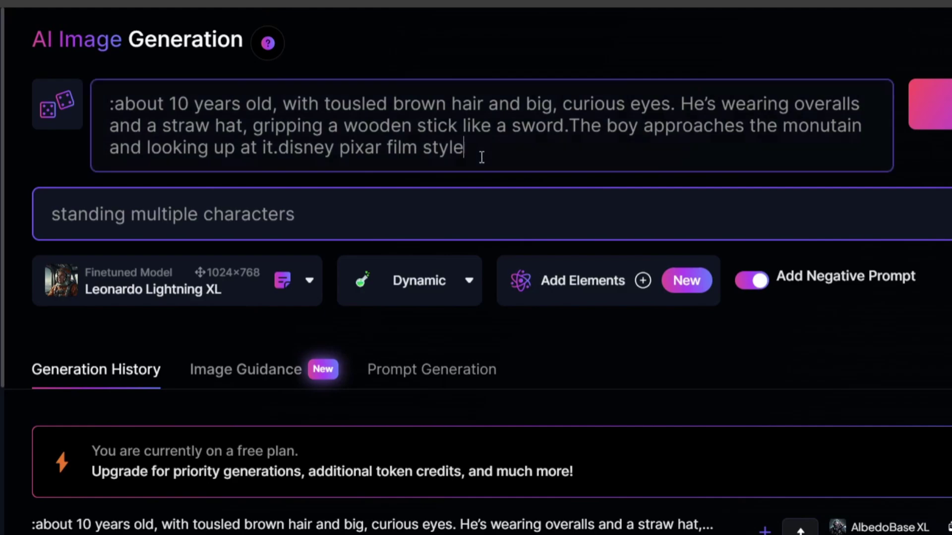
# Paste the copied boy description into Describe your story and append 'Maya style'.
pyautogui.moveTo(480, 155); pyautogui.dragTo(99, 95)
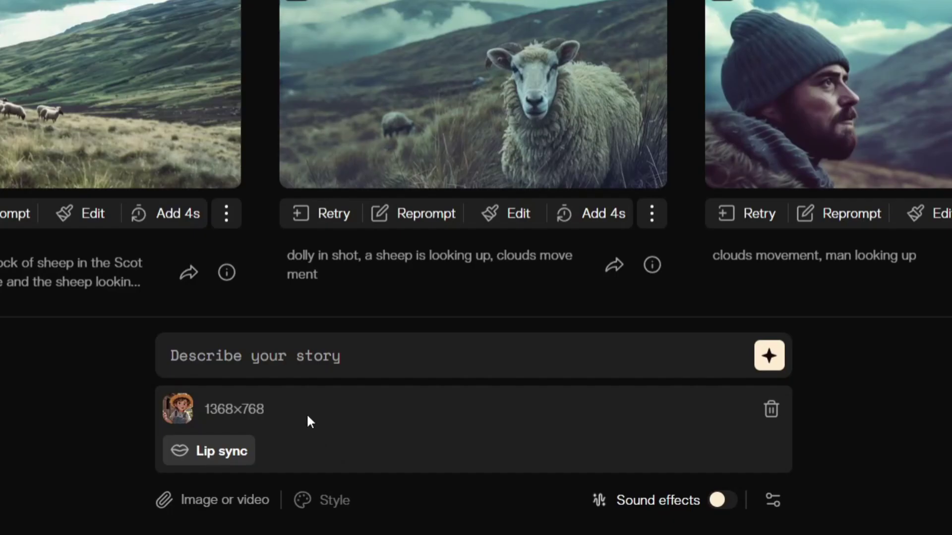
pyautogui.click(273, 359)
pyautogui.hotkey('ctrl', 'v')
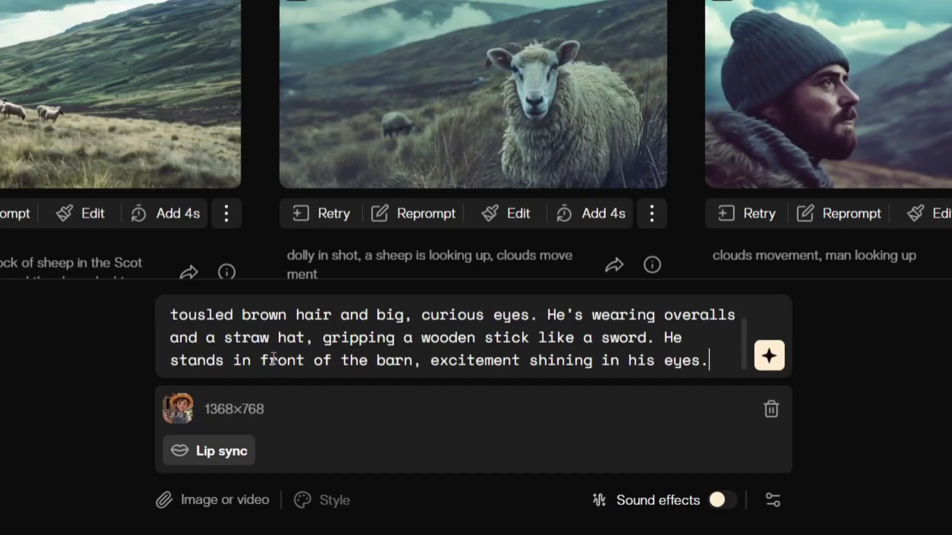
pyautogui.write('Maya sty')
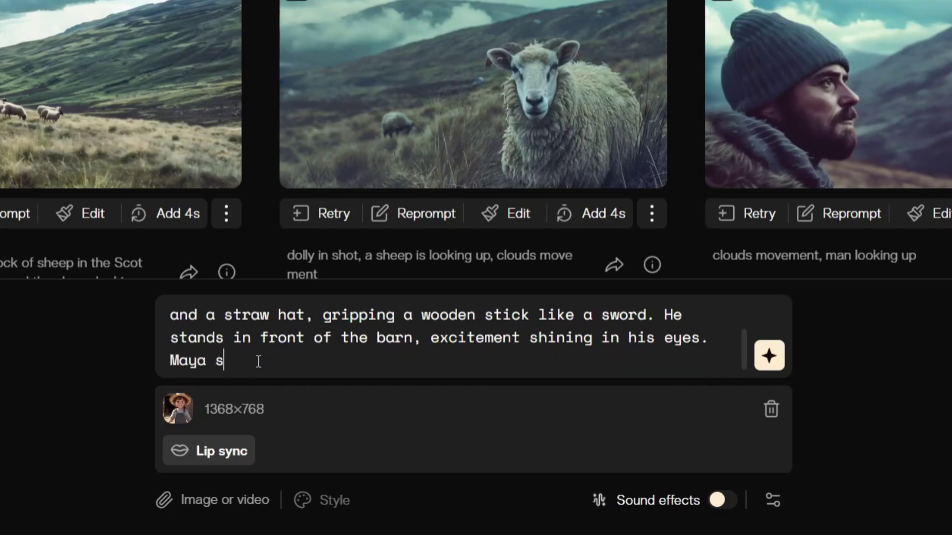
pyautogui.write('le')
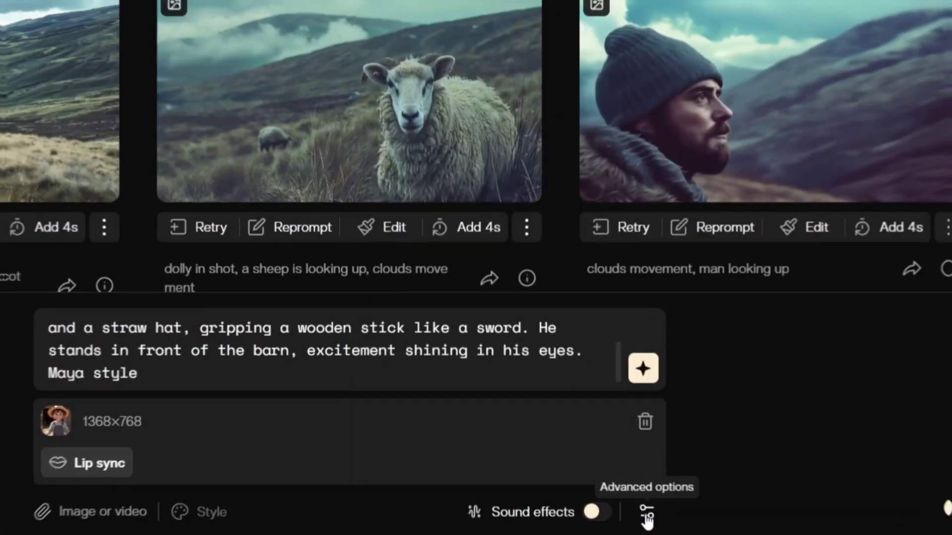
# Open Pika's Advanced options panel from the sliders icon beside Sound effects.
pyautogui.click(645, 515)
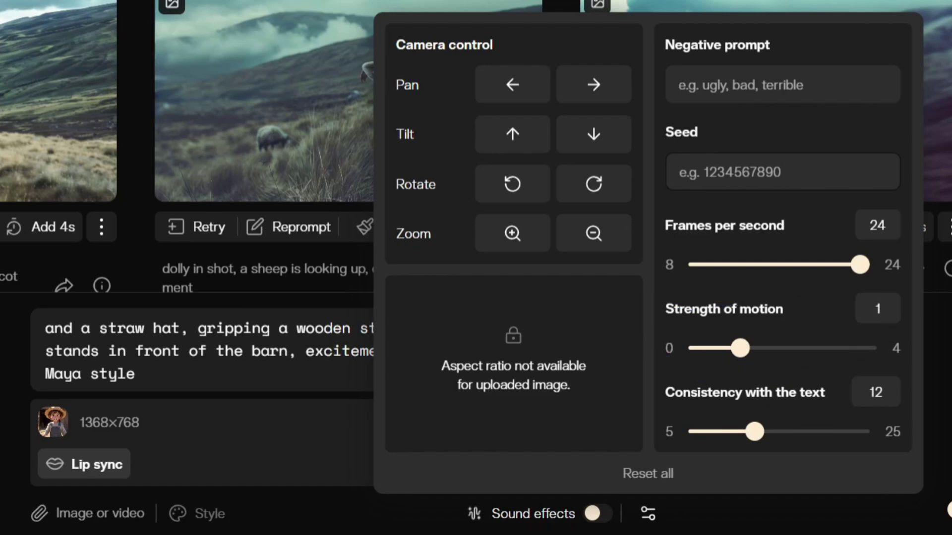
# Set the camera control to Zoom in.
pyautogui.click(512, 233)
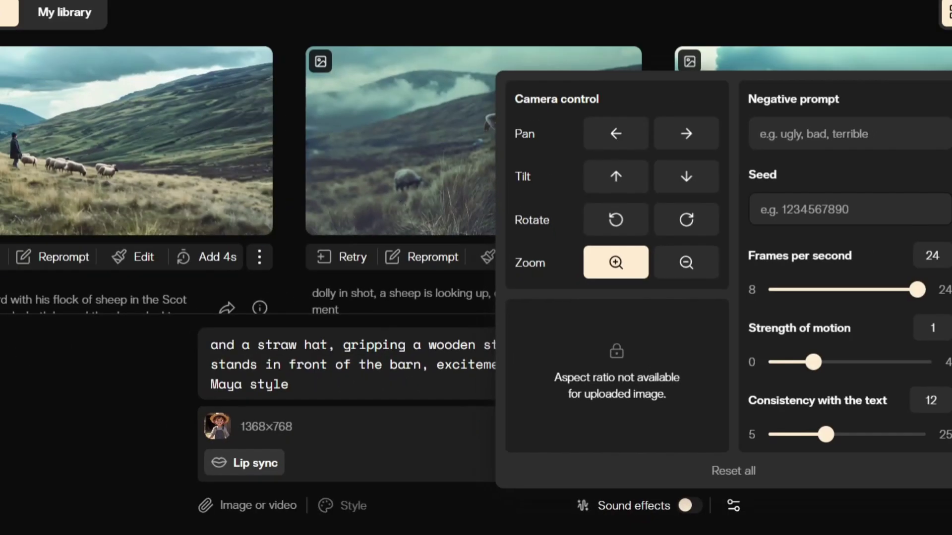
# Generate the 3-second zoom-in clip of the straw-hat boy by the barn and open it in the player.
pyautogui.click(733, 506)
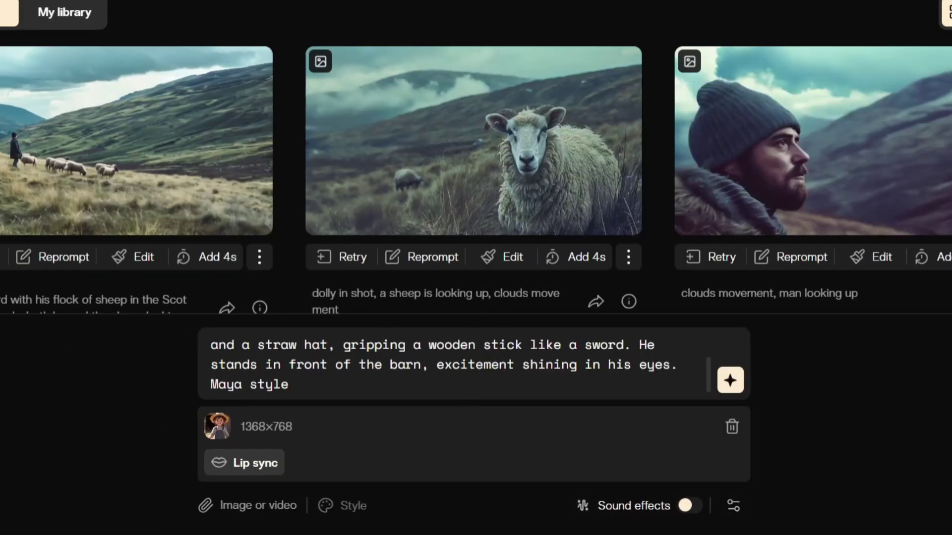
pyautogui.click(726, 384)
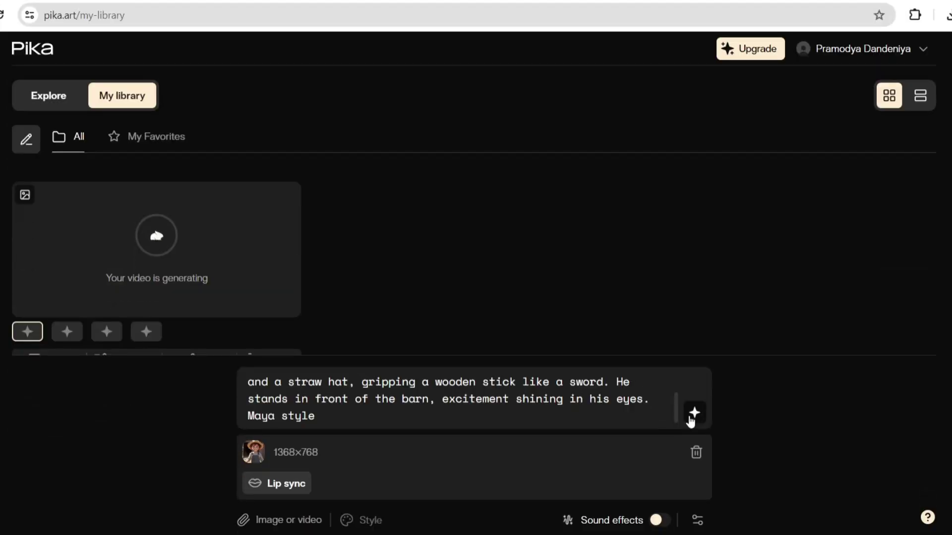
pyautogui.moveTo(216, 260)
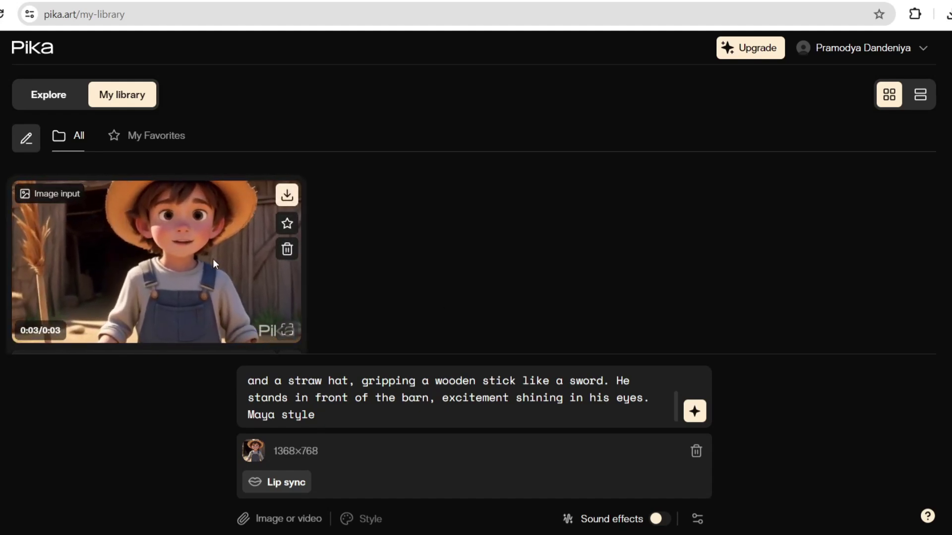
pyautogui.click(213, 260)
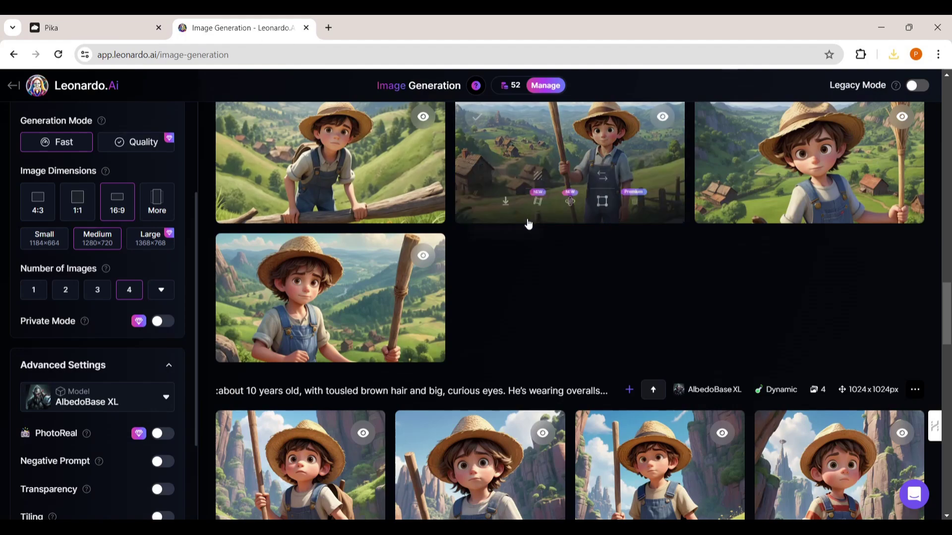
pyautogui.scroll(-9, 502, 258)
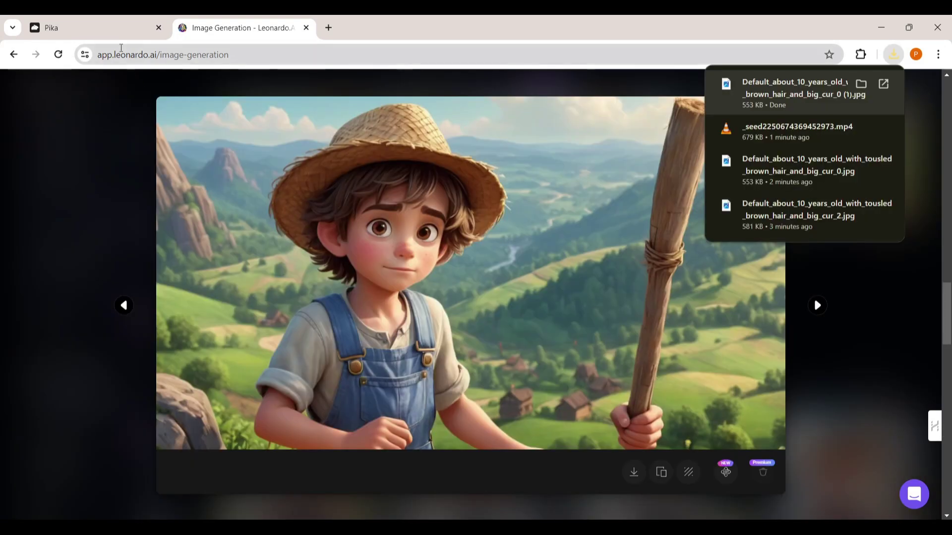
# Download the running-boy and farm landscape images from Leonardo.Ai at full size.
pyautogui.click(117, 33)
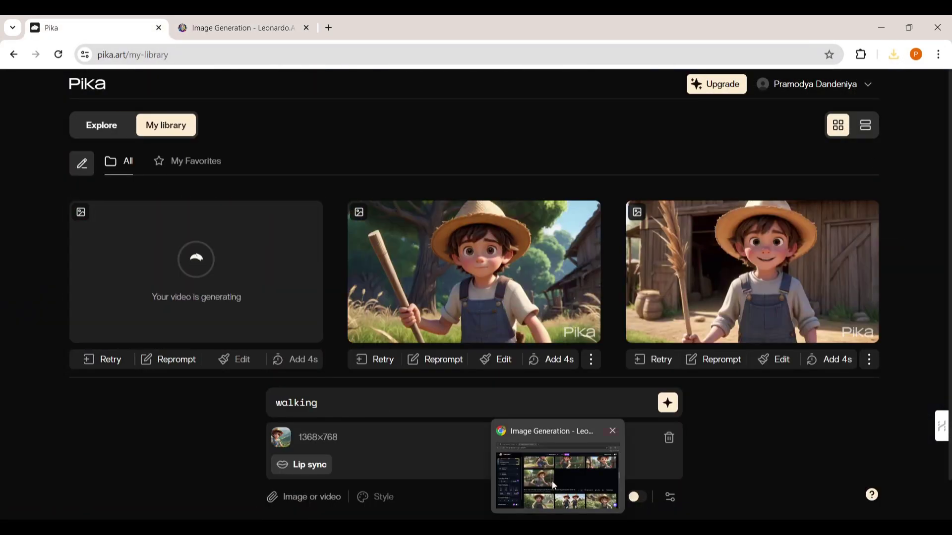
pyautogui.click(552, 481)
pyautogui.scroll(-5, 456, 297)
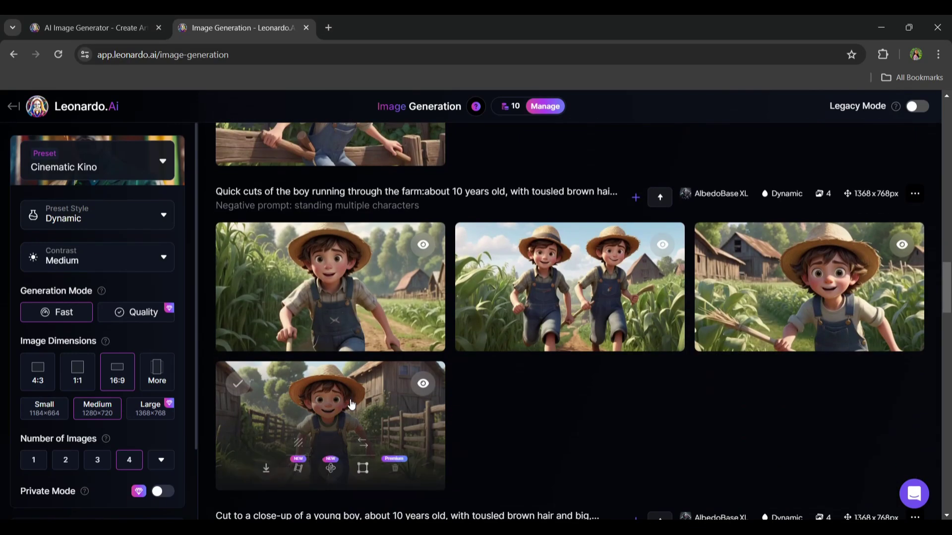
pyautogui.click(325, 284)
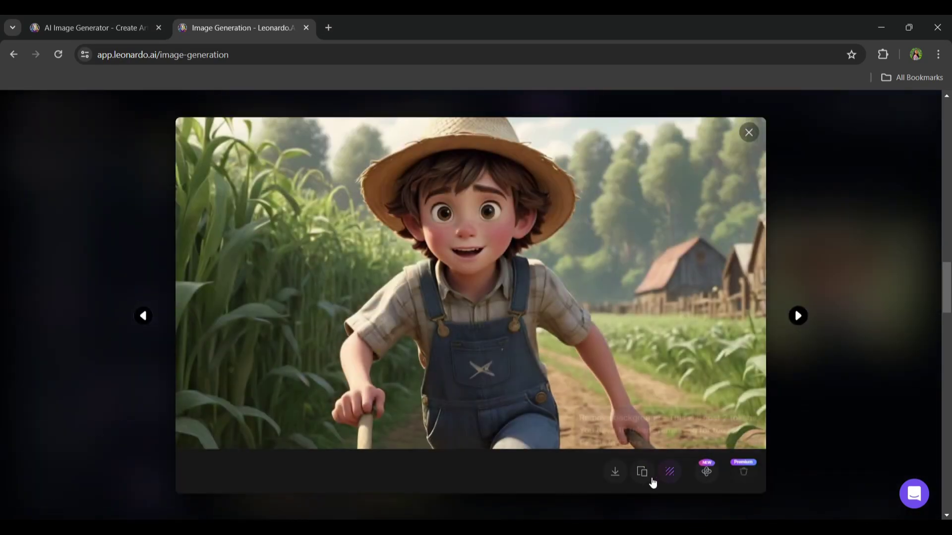
pyautogui.click(614, 471)
pyautogui.click(59, 197)
pyautogui.click(342, 253)
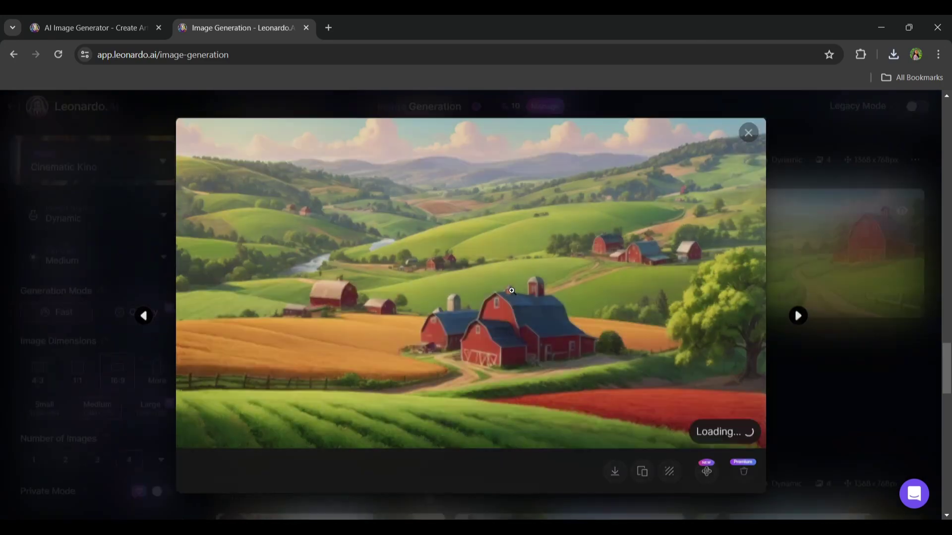
pyautogui.click(615, 471)
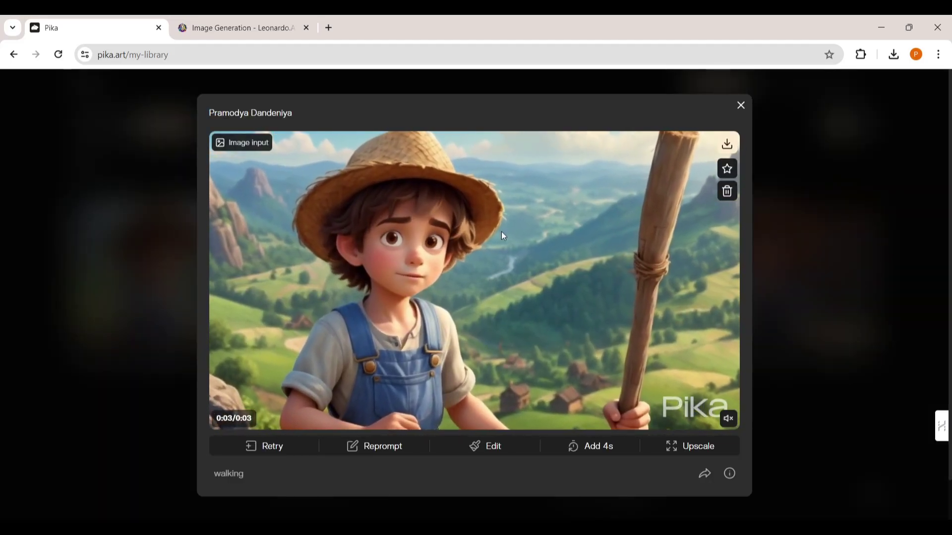
# Download the walking clip from Pika as an MP4 and review the advanced video settings.
pyautogui.click(720, 146)
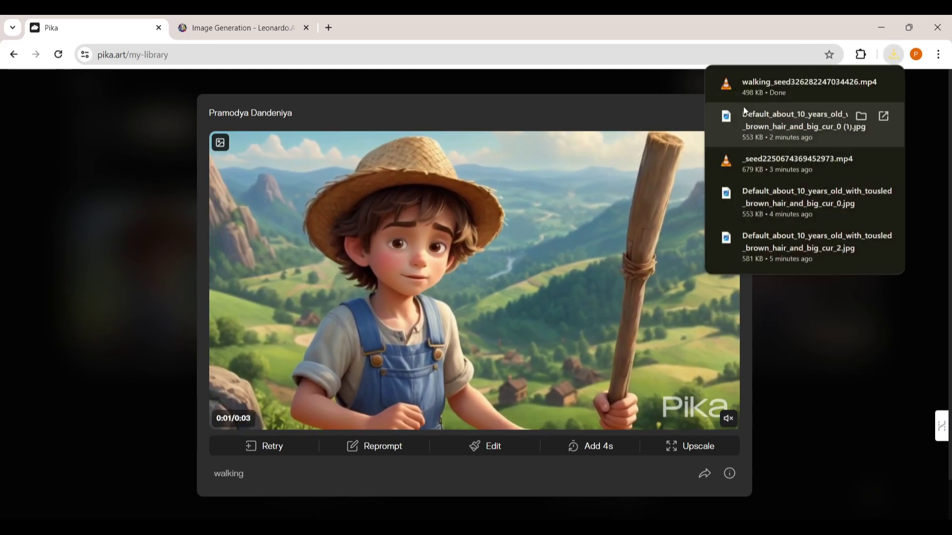
pyautogui.click(740, 105)
pyautogui.click(669, 407)
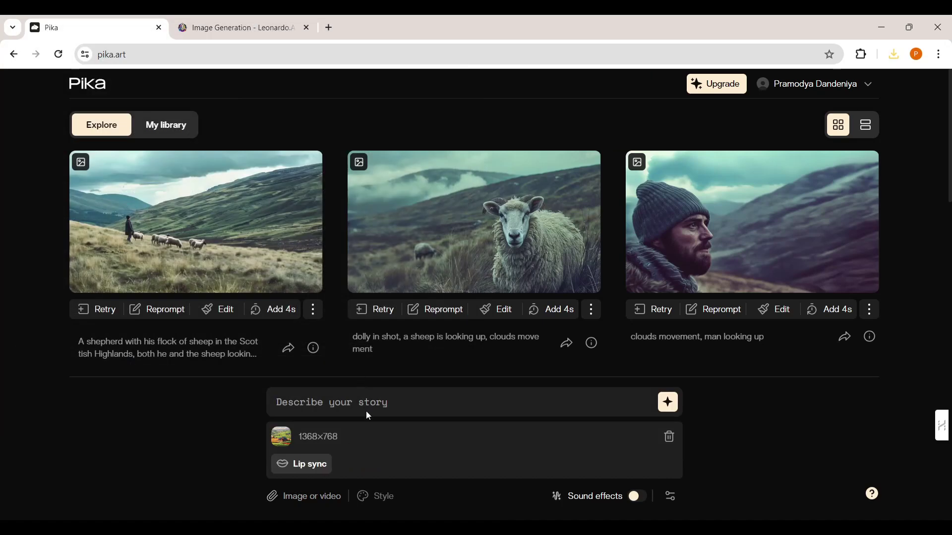
pyautogui.click(671, 496)
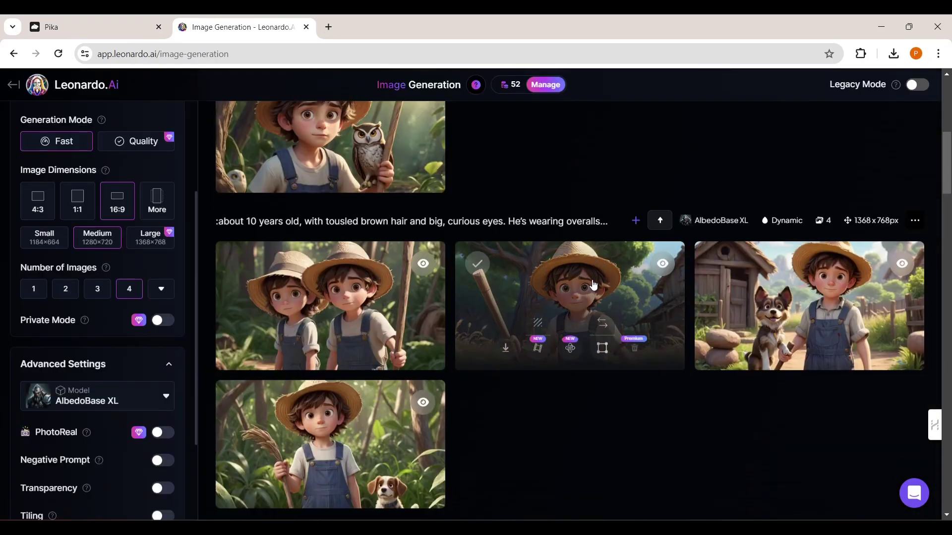
pyautogui.scroll(-15, 594, 285)
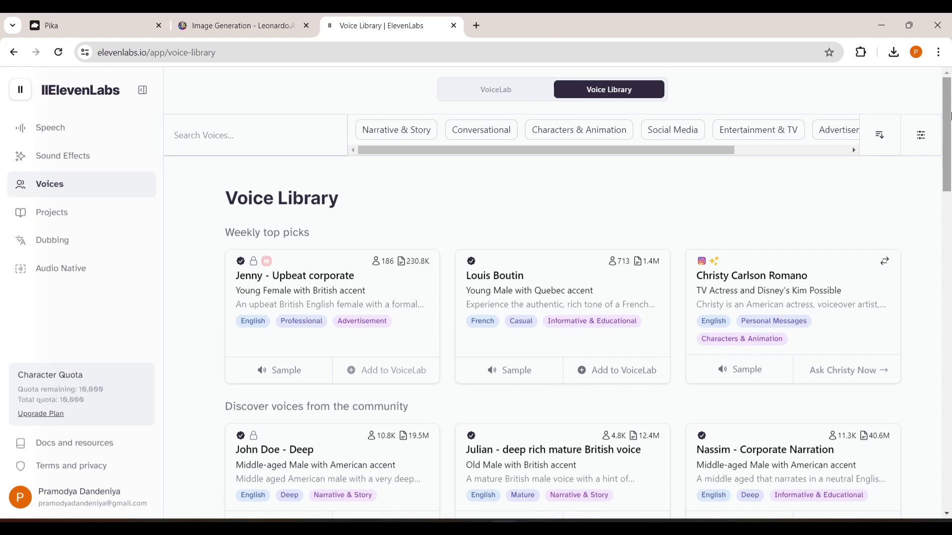
# Filter to Narrative & Story voices, sample Vijay - Profound and Deep, and add it to Voice Lab.
pyautogui.click(399, 134)
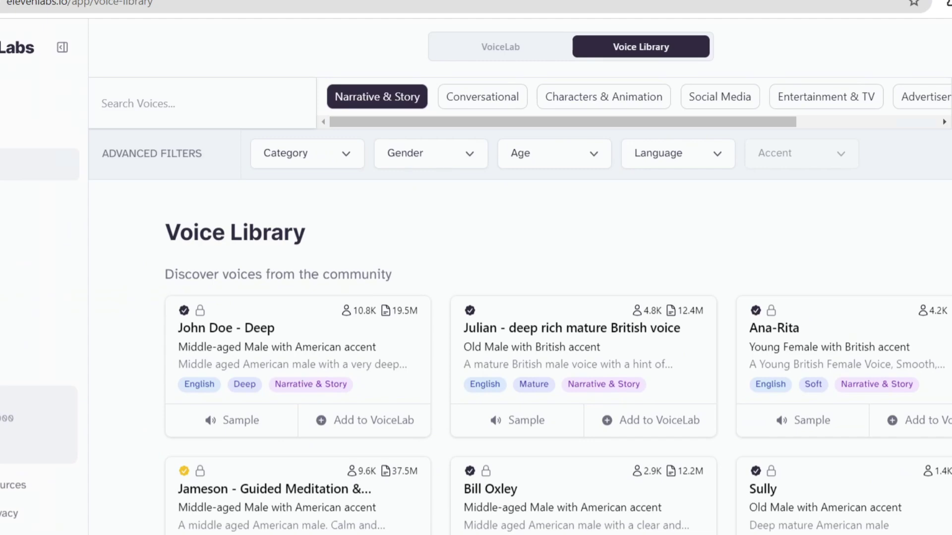
pyautogui.scroll(-9, 558, 327)
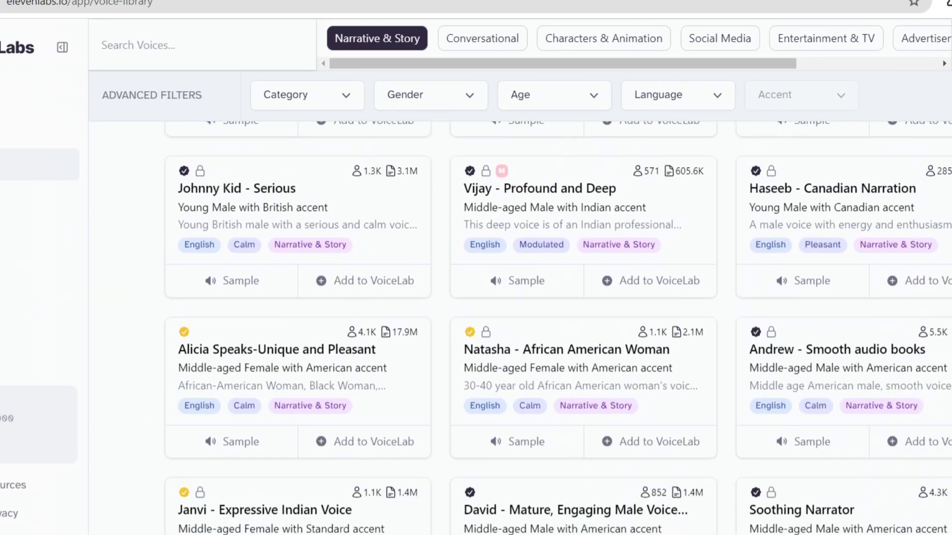
pyautogui.click(497, 290)
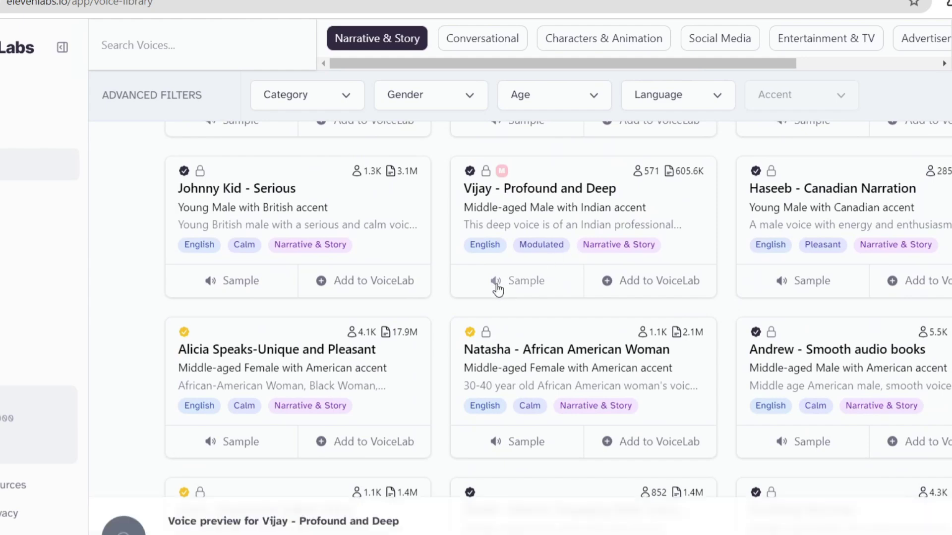
pyautogui.click(615, 282)
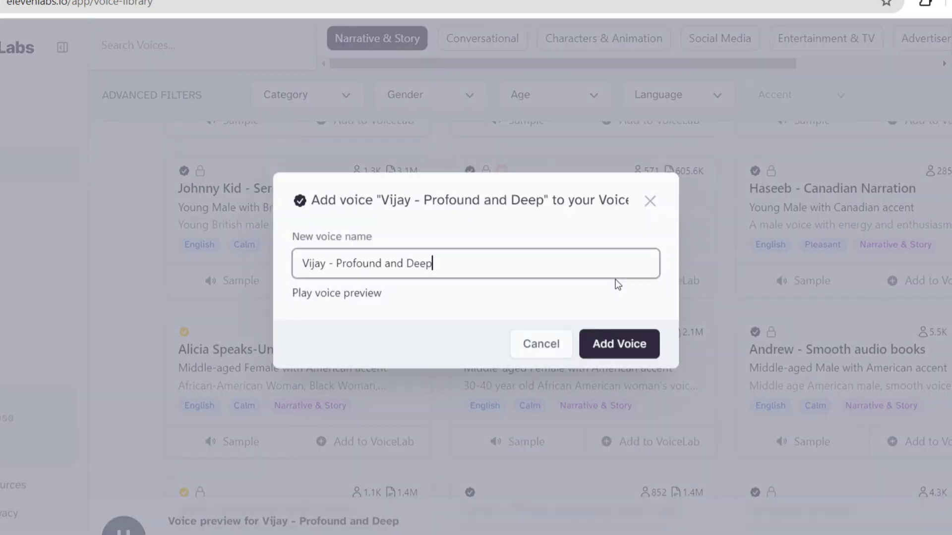
pyautogui.click(621, 344)
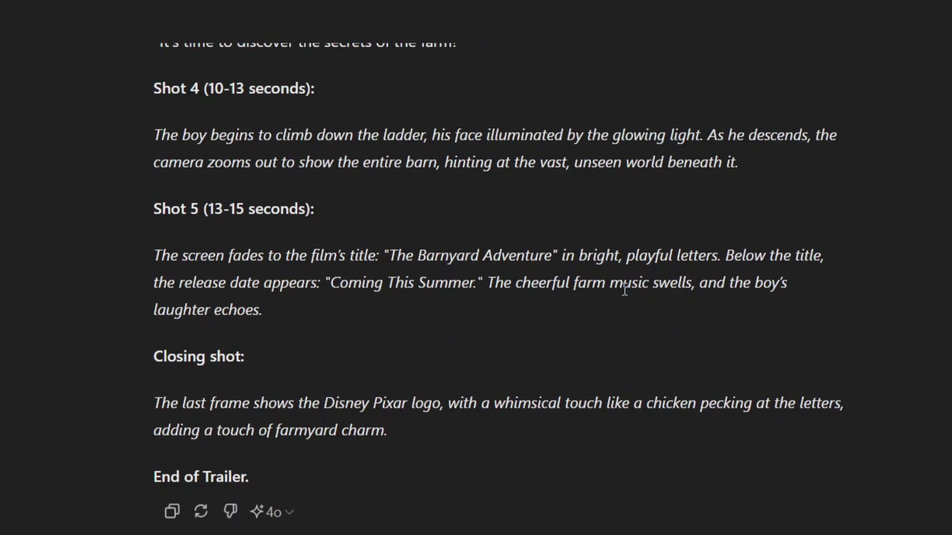
pyautogui.scroll(15, 623, 287)
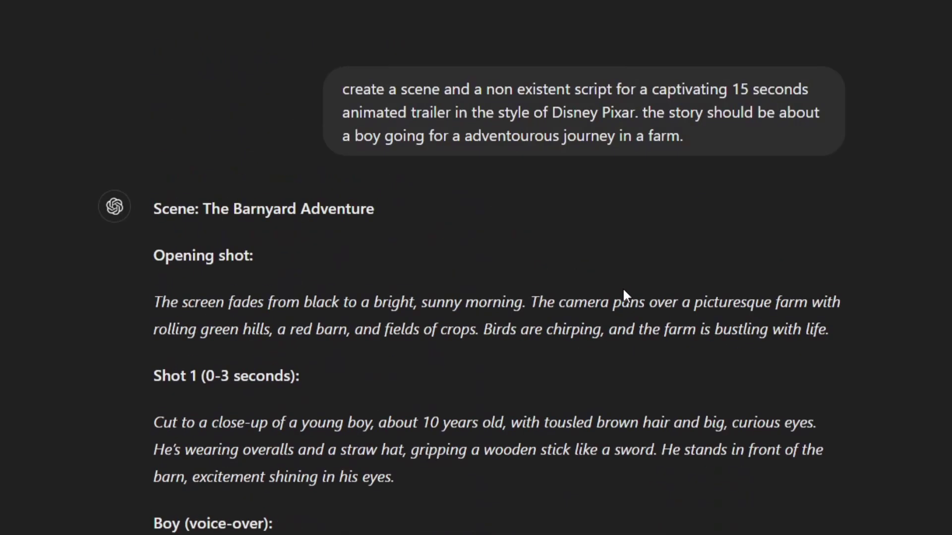
# Paste the Shot 1 trailer script into Text to Speech and select the Vijay - Profound and Deep voice.
pyautogui.scroll(-8, 623, 294)
pyautogui.scroll(5, 155, 174)
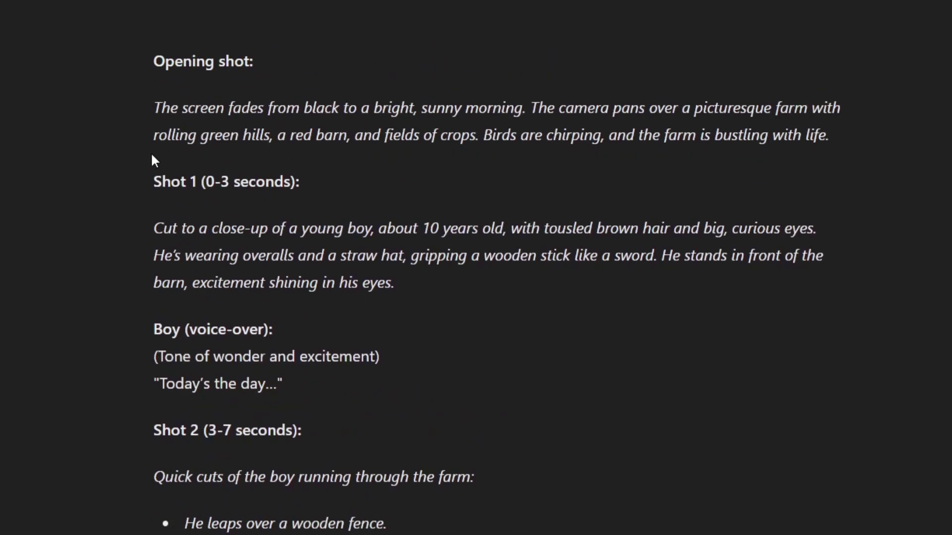
pyautogui.moveTo(153, 269); pyautogui.dragTo(254, 317)
pyautogui.scroll(-3, 254, 317)
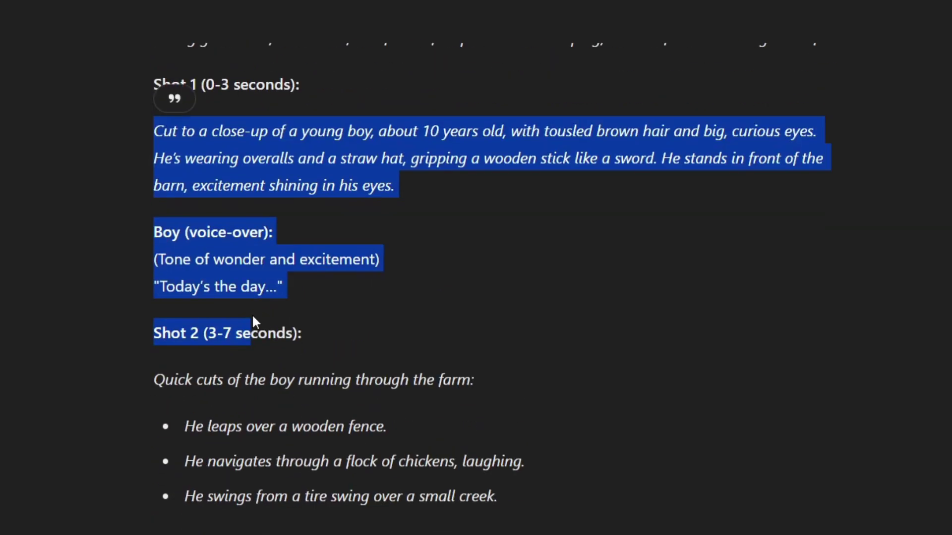
pyautogui.moveTo(191, 139); pyautogui.dragTo(421, 209)
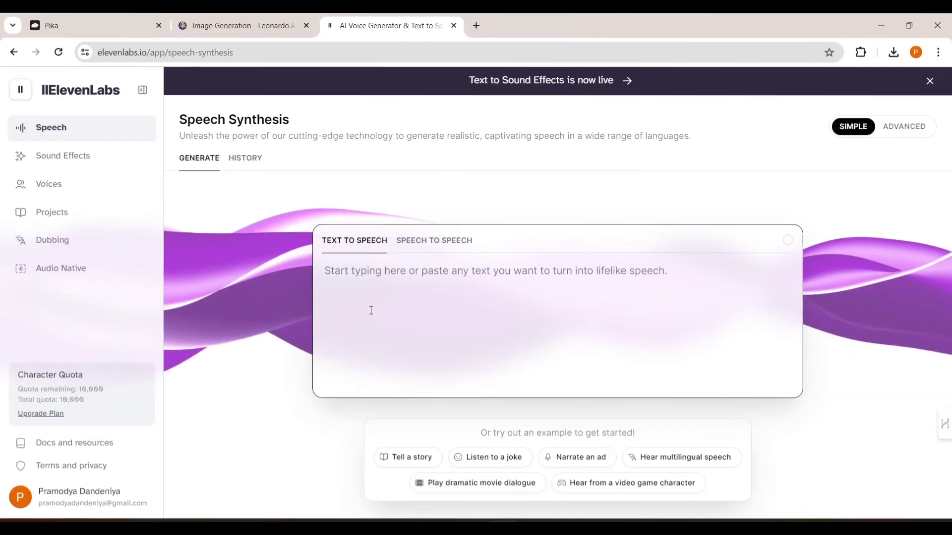
pyautogui.write('welcome to the magical world of Barney! Today, we embark on a thrilling adventure that will take us to a place of wonder, courage, and unexpected friendships. Get ready to be transported to a farm unlike any other, where the dreams of a young boy come to life.!')
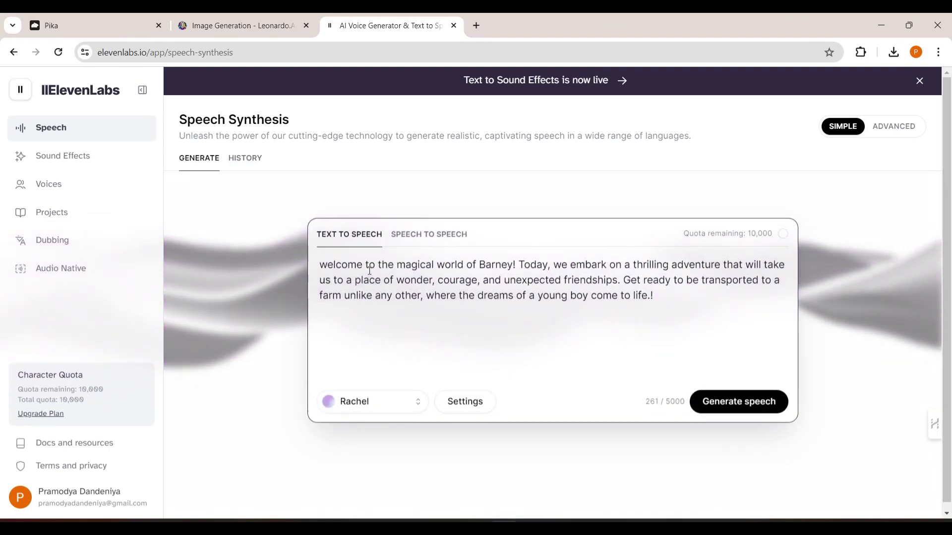
pyautogui.click(377, 403)
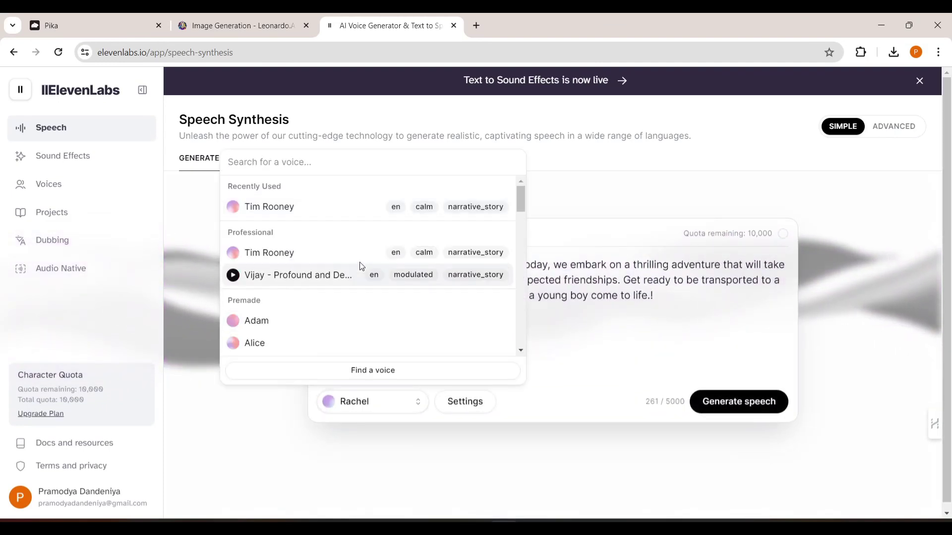
pyautogui.click(300, 275)
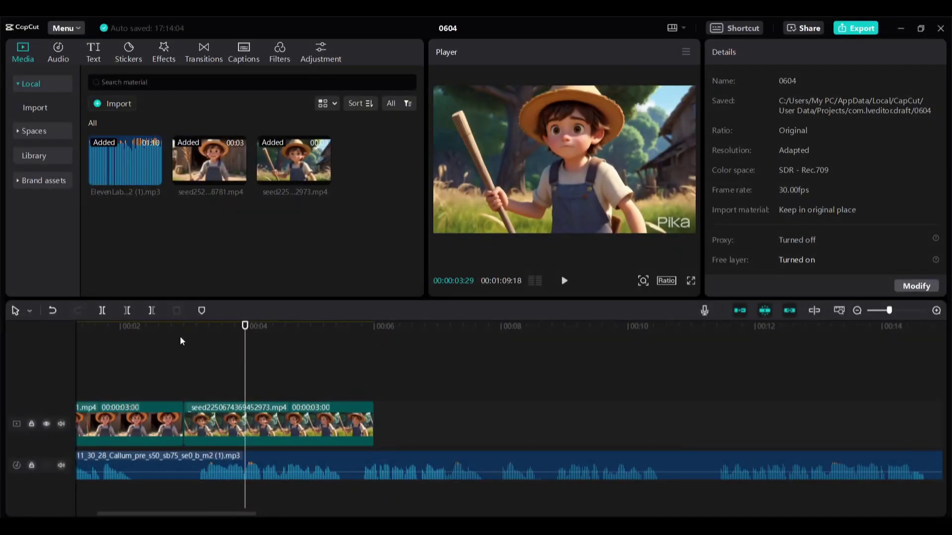
# Reorder the timeline clips, moving seed613 later and placing seed364 after seed588, previewing playback.
pyautogui.click(181, 341)
pyautogui.press('space')
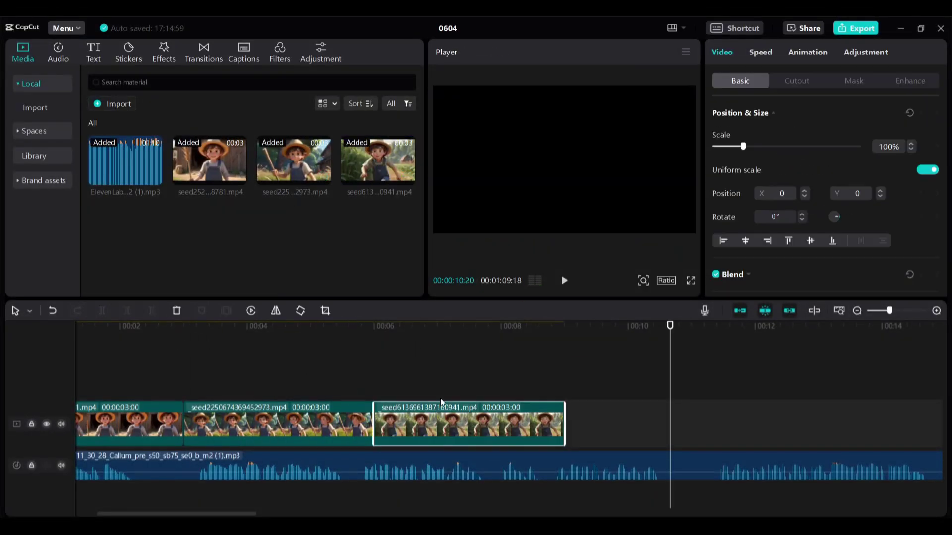
pyautogui.moveTo(442, 402); pyautogui.dragTo(531, 436)
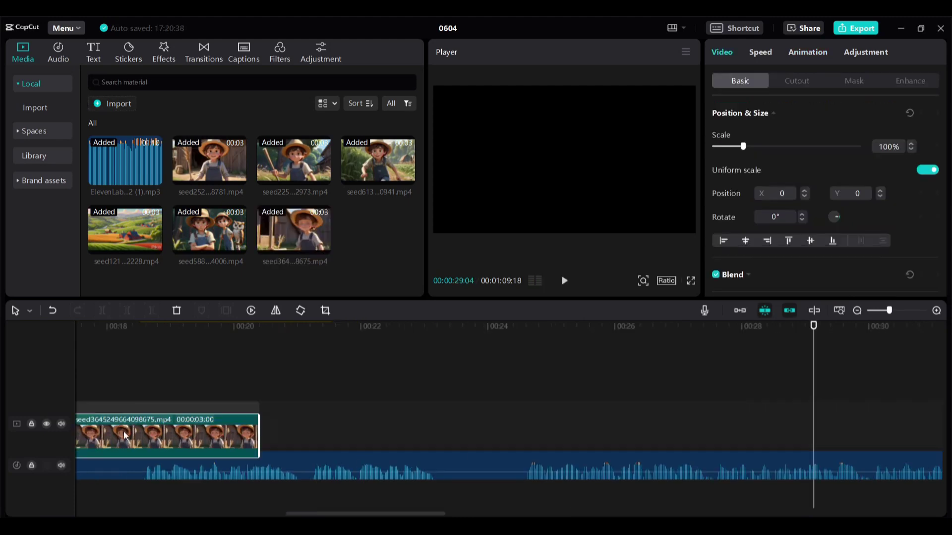
pyautogui.moveTo(124, 437); pyautogui.dragTo(327, 340)
pyautogui.click(299, 336)
pyautogui.press('space')
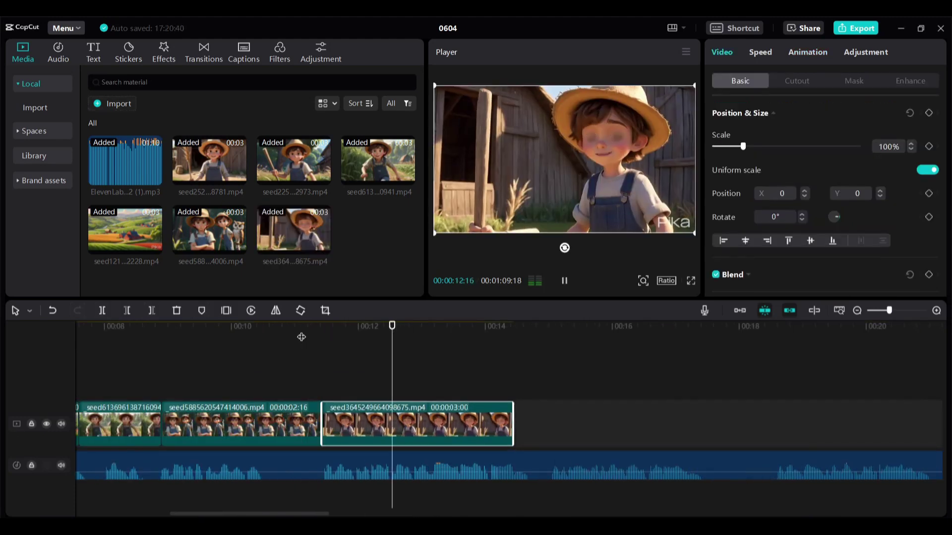
pyautogui.moveTo(397, 430)
pyautogui.mouseDown()
pyautogui.moveTo(445, 430)
pyautogui.moveTo(411, 430)
pyautogui.mouseUp()
# Slow seed364 to 0.9x, extend seed588 to meet it, and download the Clouds II mask transition.
pyautogui.click(759, 52)
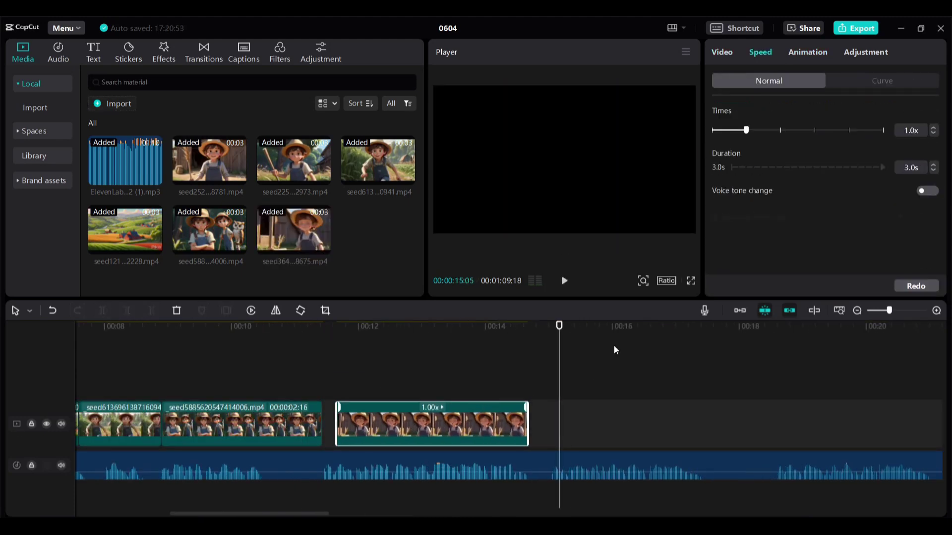
pyautogui.click(305, 433)
pyautogui.moveTo(321, 427); pyautogui.dragTo(337, 426)
pyautogui.click(314, 373)
pyautogui.click(422, 338)
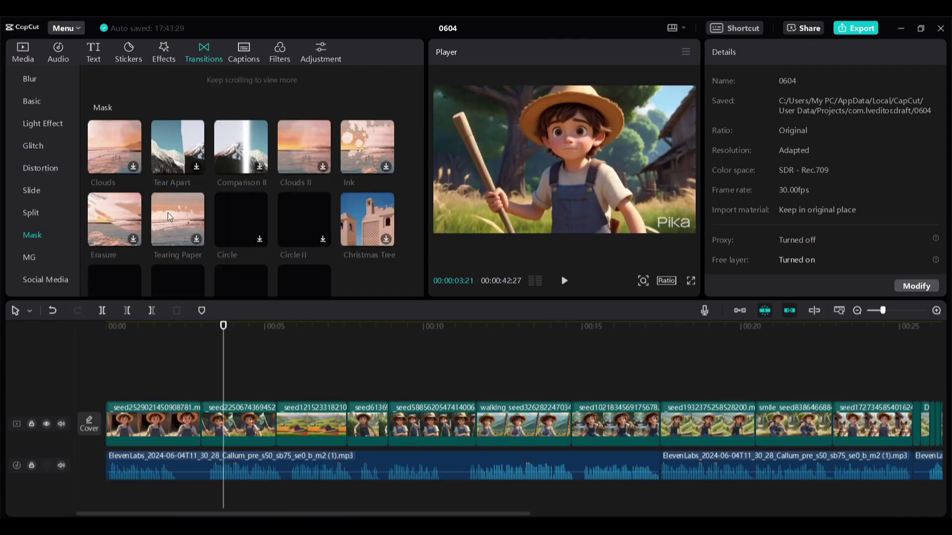
pyautogui.click(318, 160)
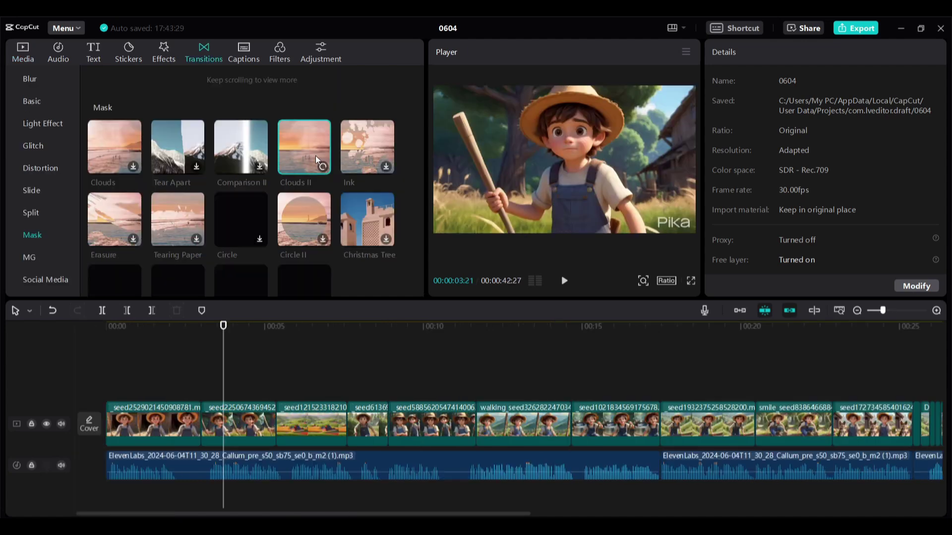
pyautogui.click(42, 123)
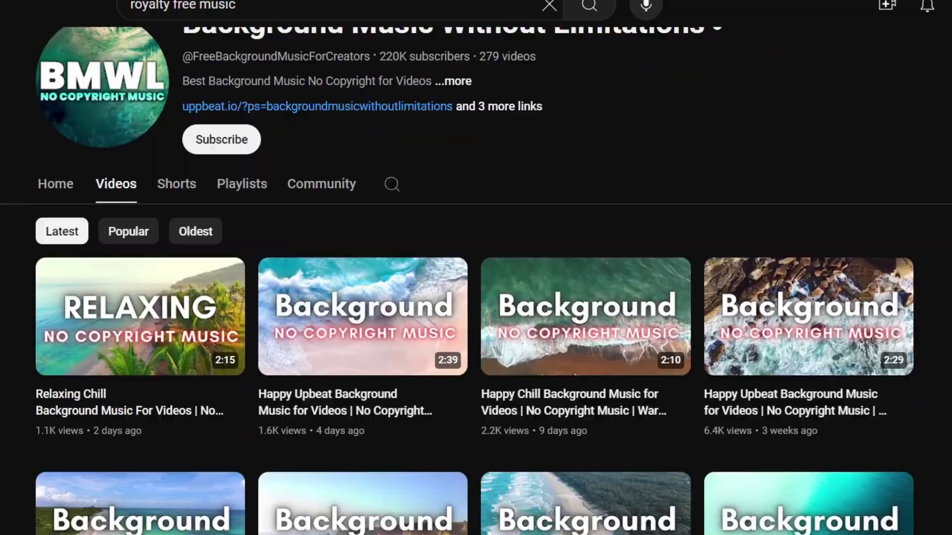
# Search Pixabay for 'upbeat' music, preview Upbeat Energetic Rock, and download the Percussion Trailer track.
pyautogui.scroll(-15, 476, 297)
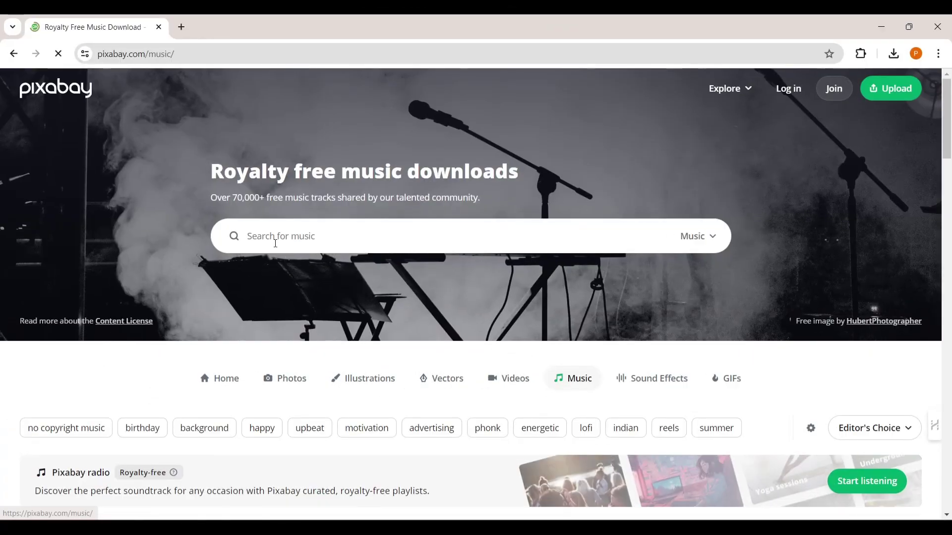
pyautogui.click(275, 237)
pyautogui.write('upbeat')
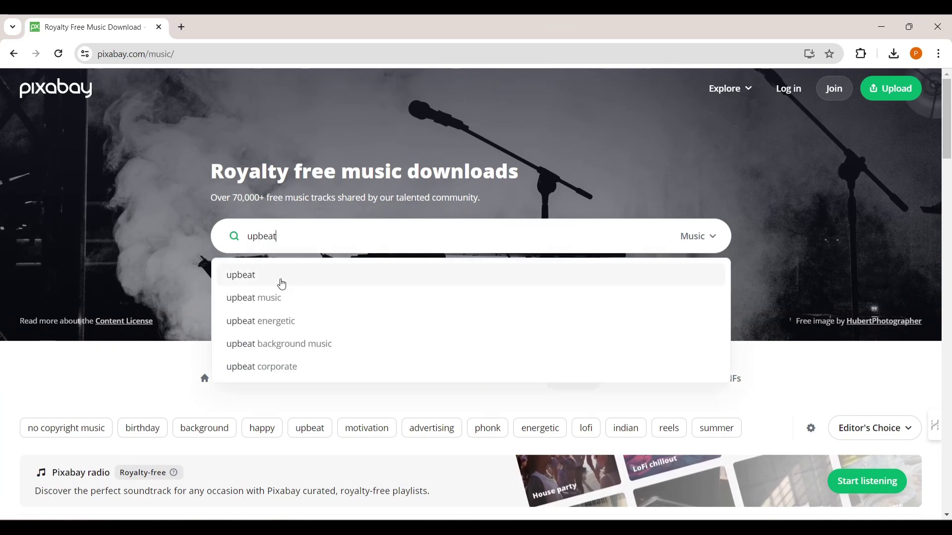
pyautogui.click(287, 331)
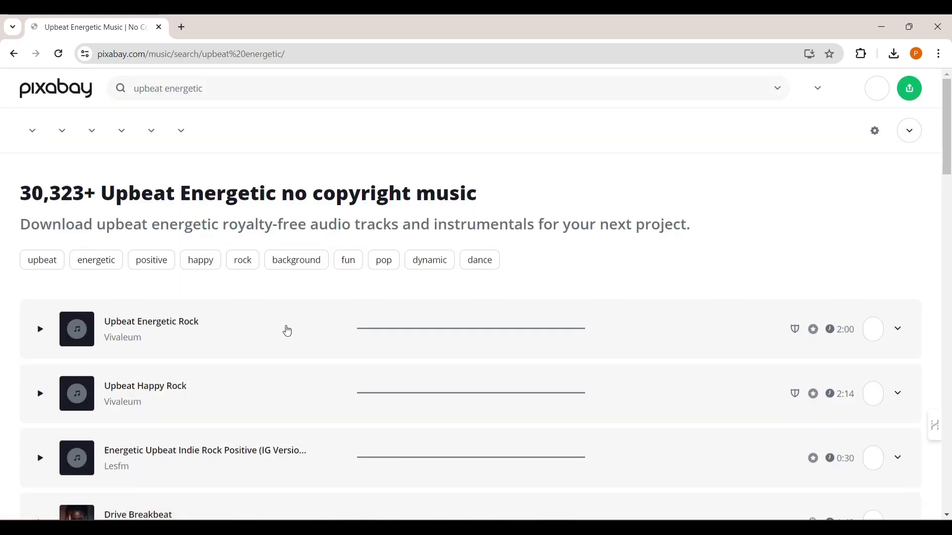
pyautogui.click(40, 353)
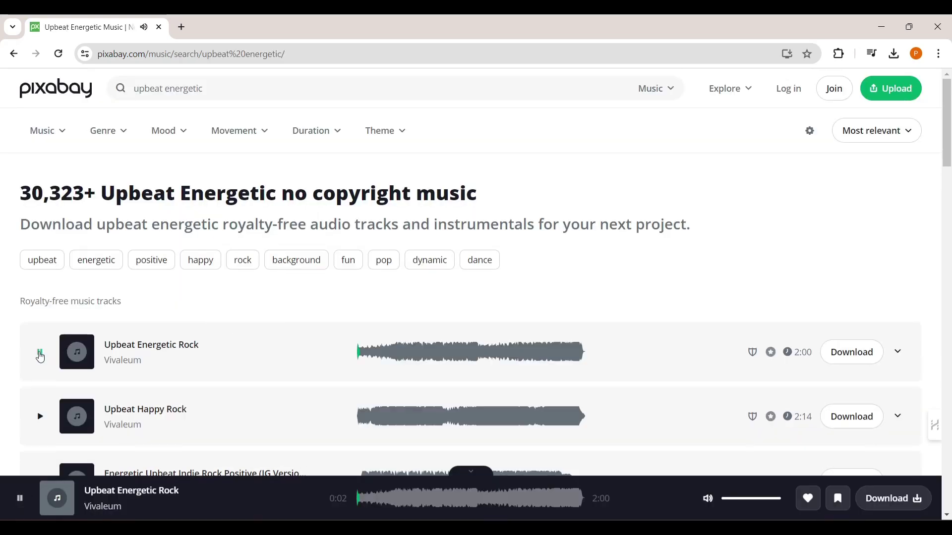
pyautogui.scroll(-1, 40, 357)
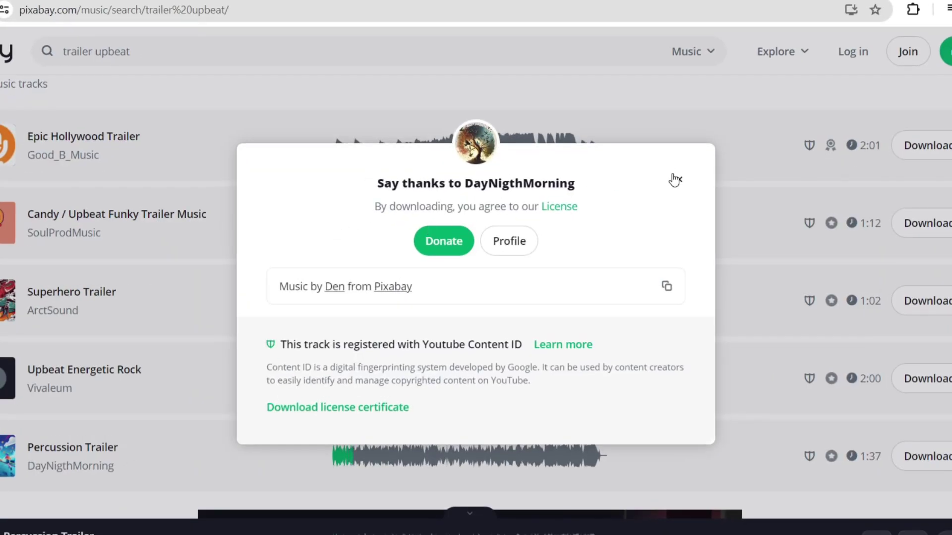
pyautogui.click(680, 179)
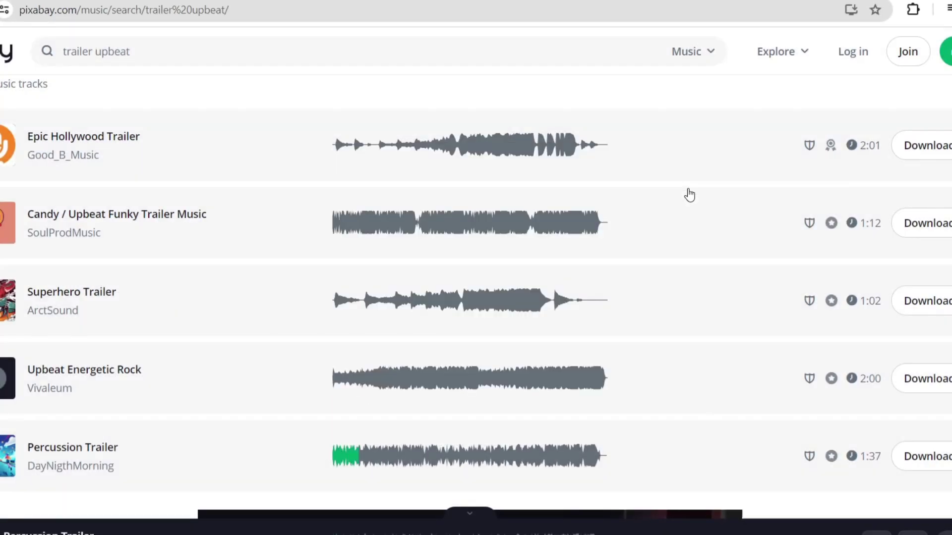
pyautogui.scroll(-6, 689, 195)
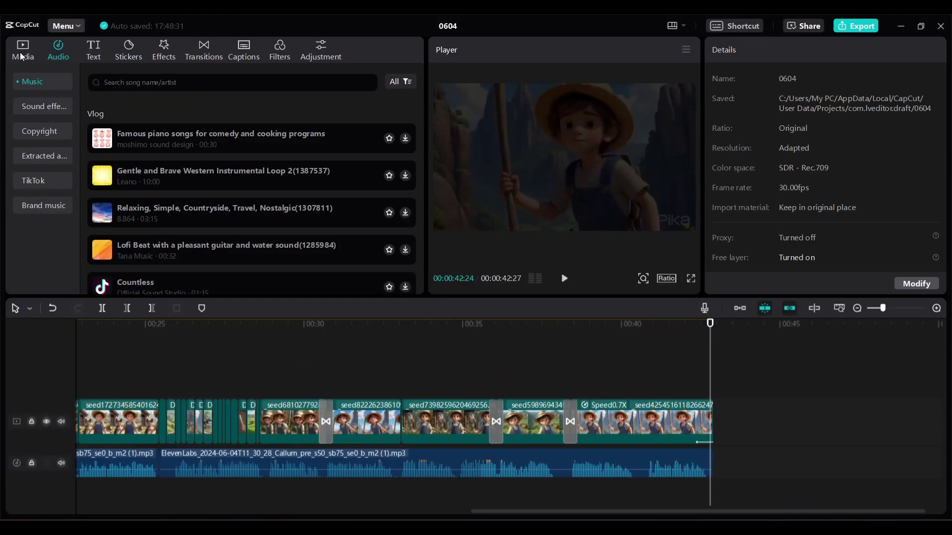
pyautogui.click(22, 44)
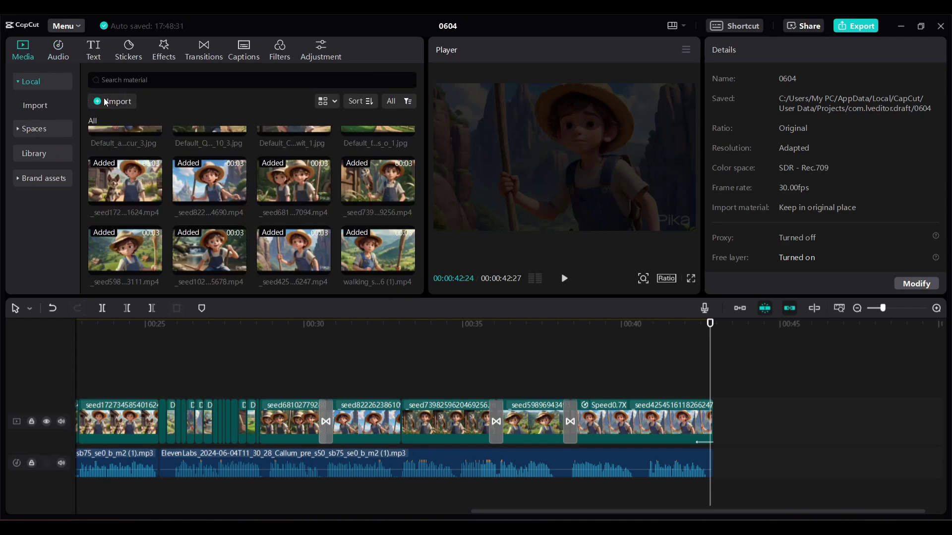
# Import blockbuster-trailer-ident-210400.mp3 onto a new audio track at 0:00 and set its volume to -12.6dB.
pyautogui.click(113, 106)
pyautogui.click(178, 129)
pyautogui.click(372, 418)
pyautogui.moveTo(125, 250); pyautogui.dragTo(177, 477)
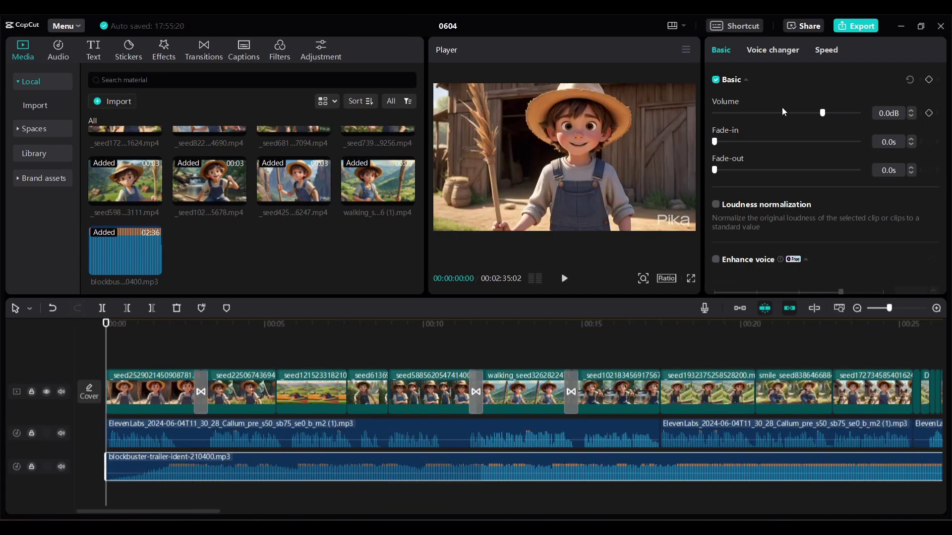
pyautogui.click(785, 112)
pyautogui.press('space')
pyautogui.moveTo(777, 113); pyautogui.dragTo(800, 113)
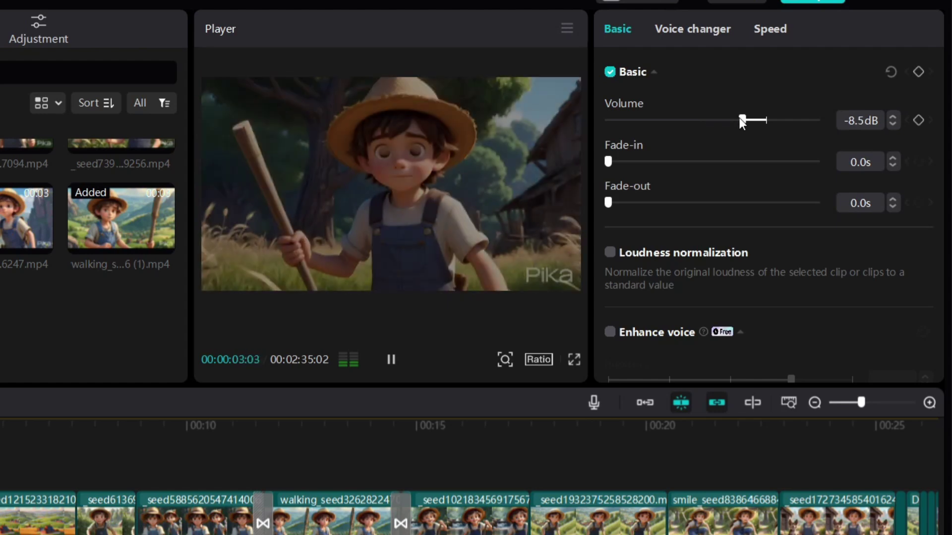
pyautogui.moveTo(740, 118); pyautogui.dragTo(728, 119)
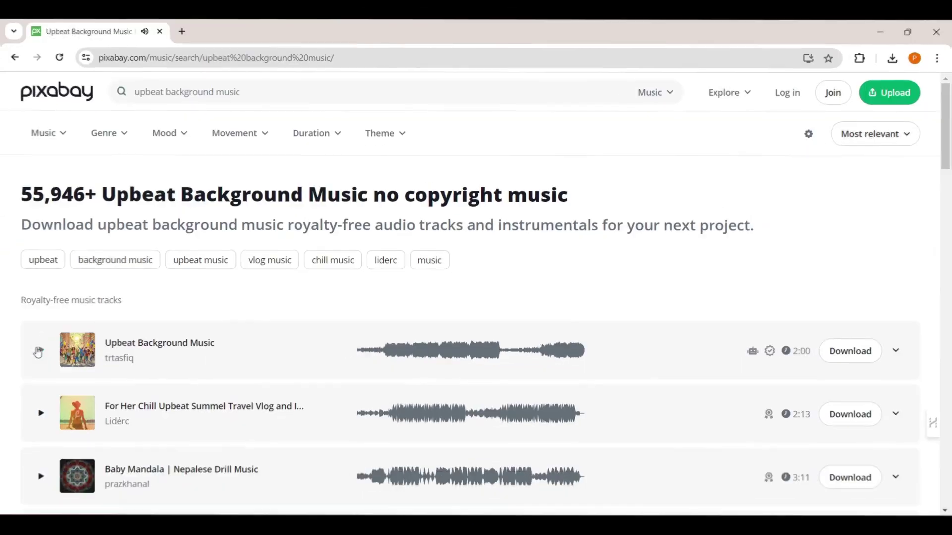
pyautogui.click(38, 354)
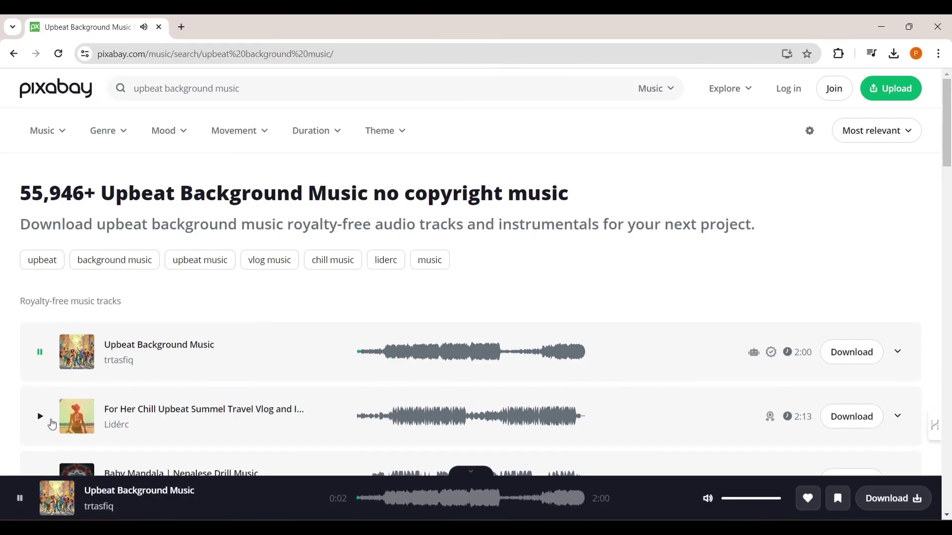
# Preview the upbeat travel vlog and Baby Mandala tracks, then play the CapCut trailer with its music.
pyautogui.click(38, 420)
pyautogui.scroll(-2, 393, 287)
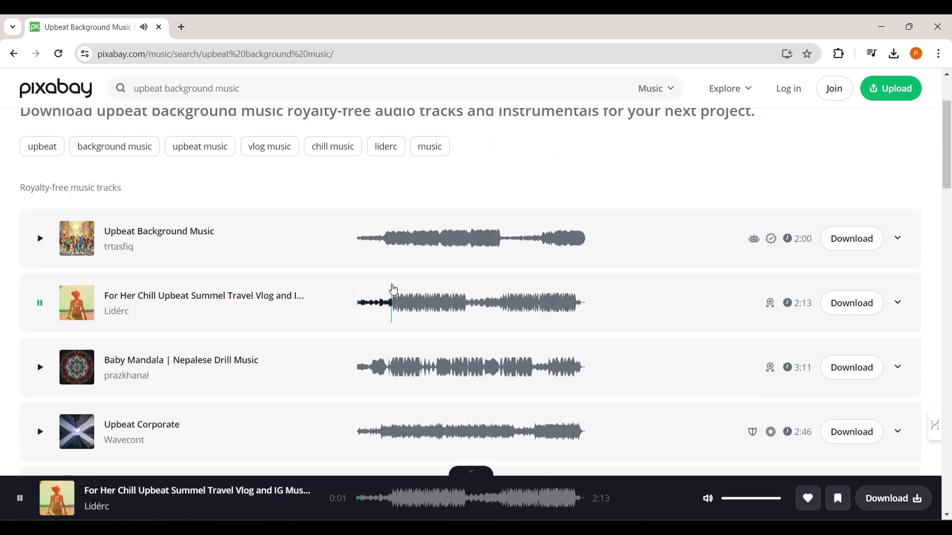
pyautogui.click(38, 358)
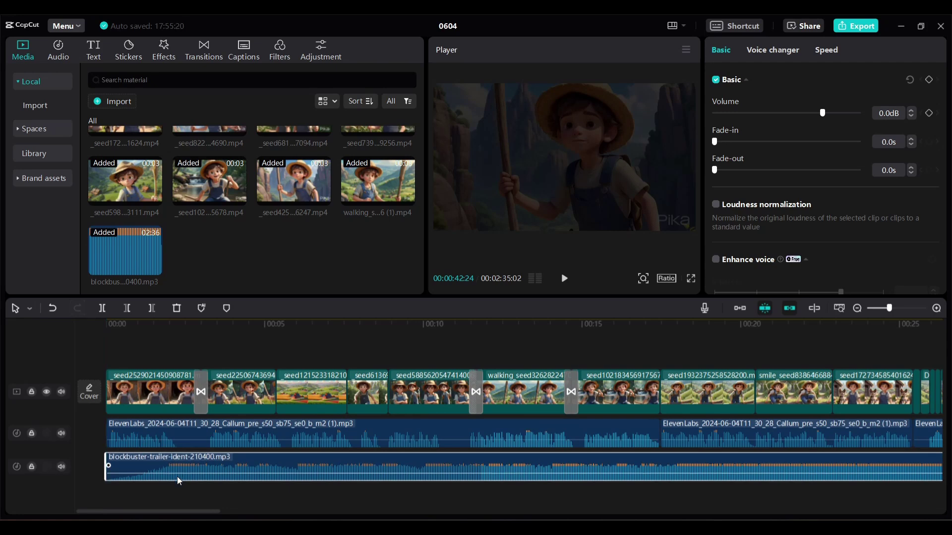
pyautogui.press('space')
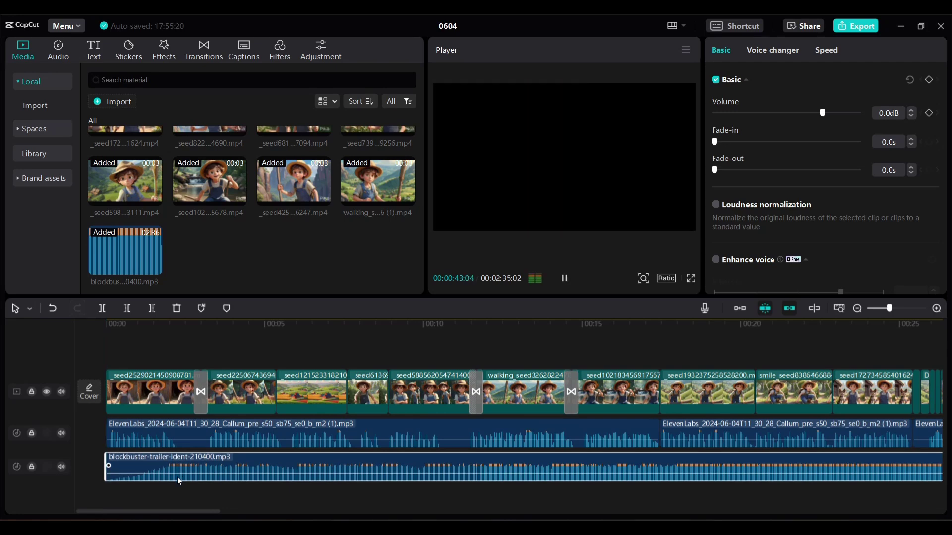